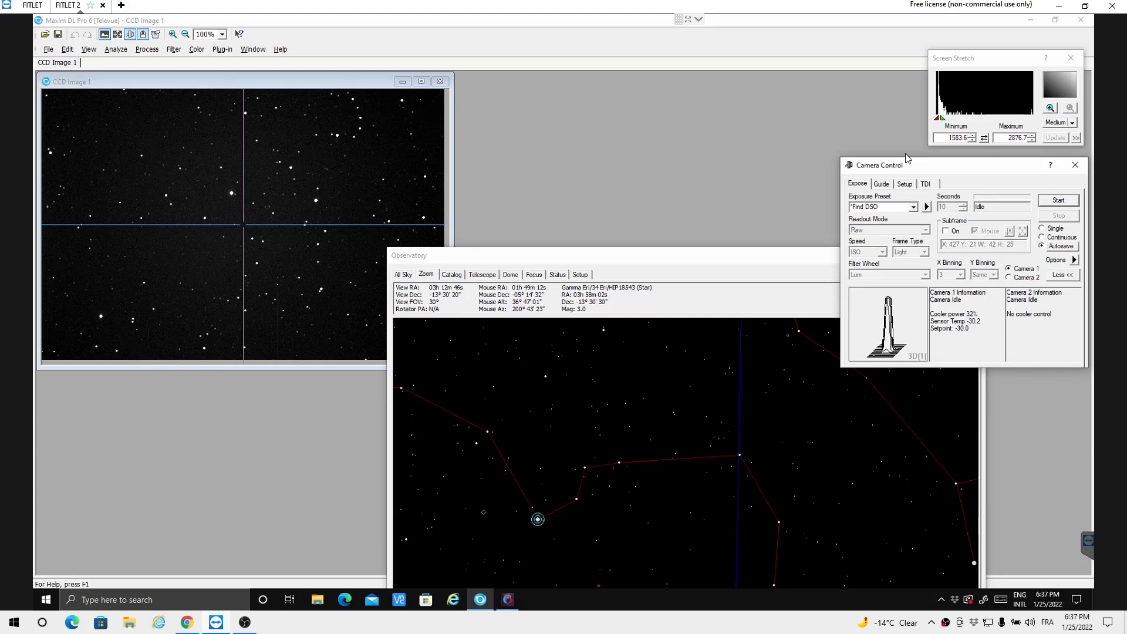
Step: Start a PinPoint Astrometry solve for the CCD image and set its reference catalog to GSC-ACT
click(292, 86)
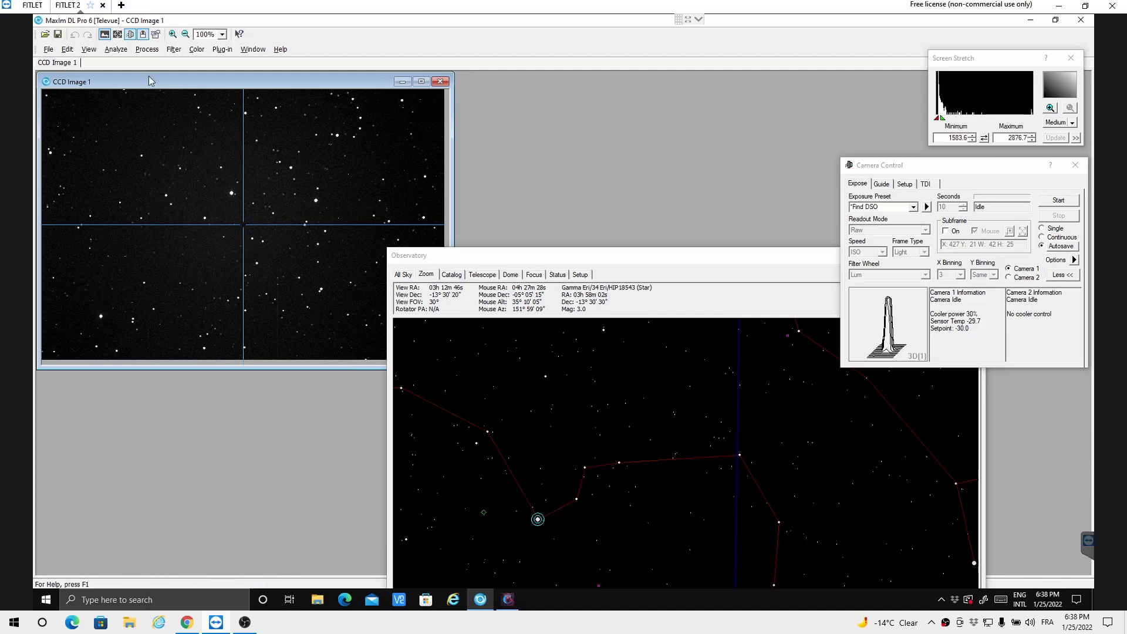
click(141, 49)
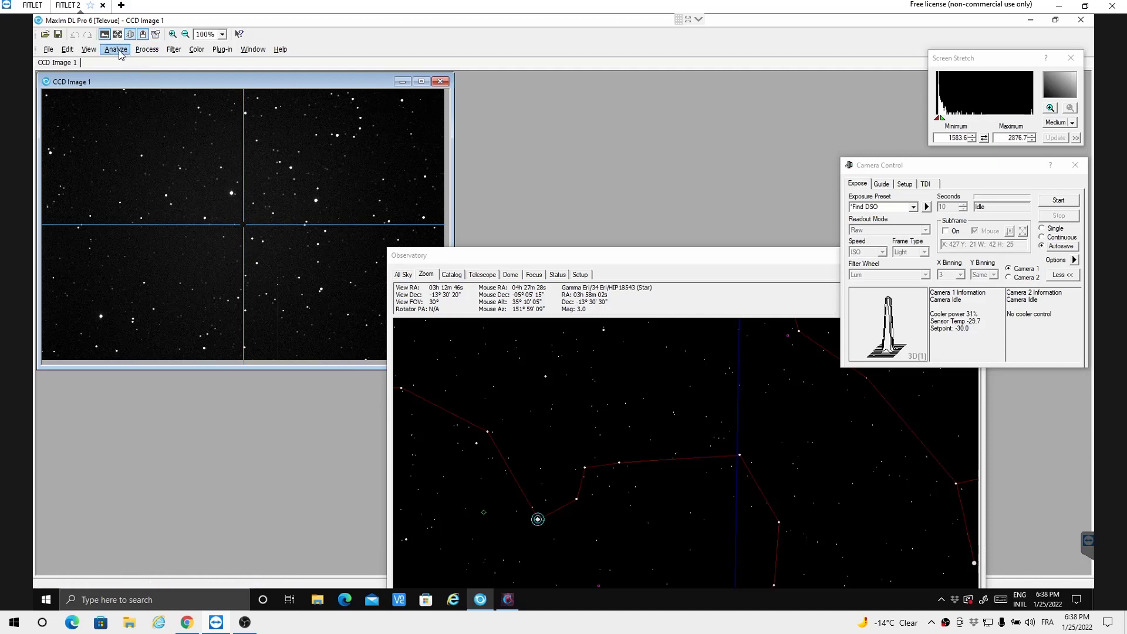
click(121, 53)
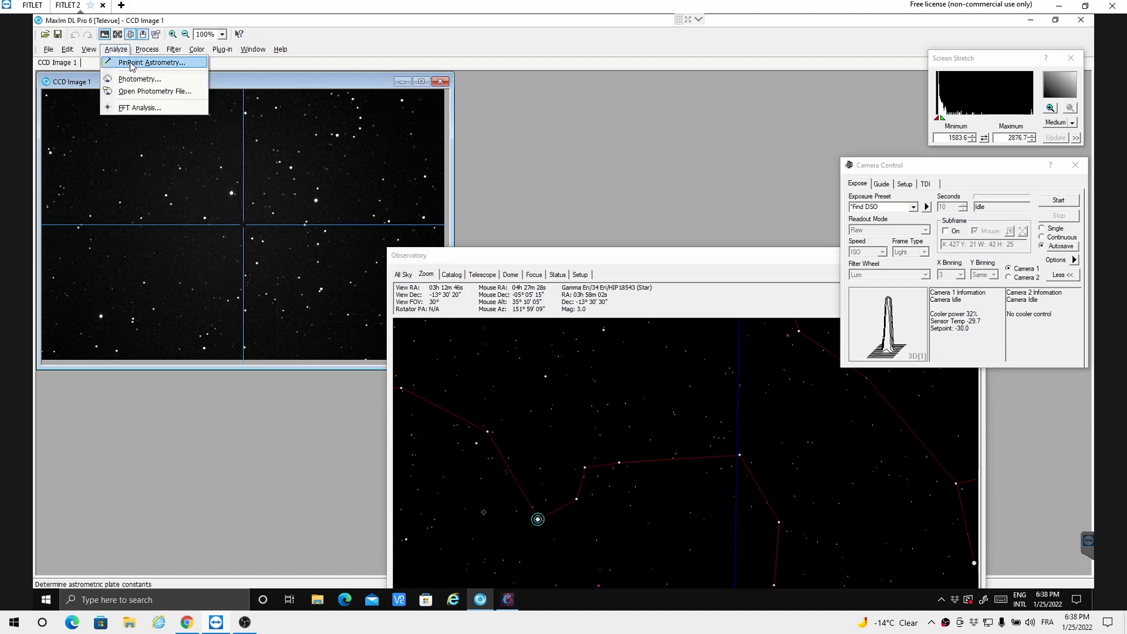
click(133, 64)
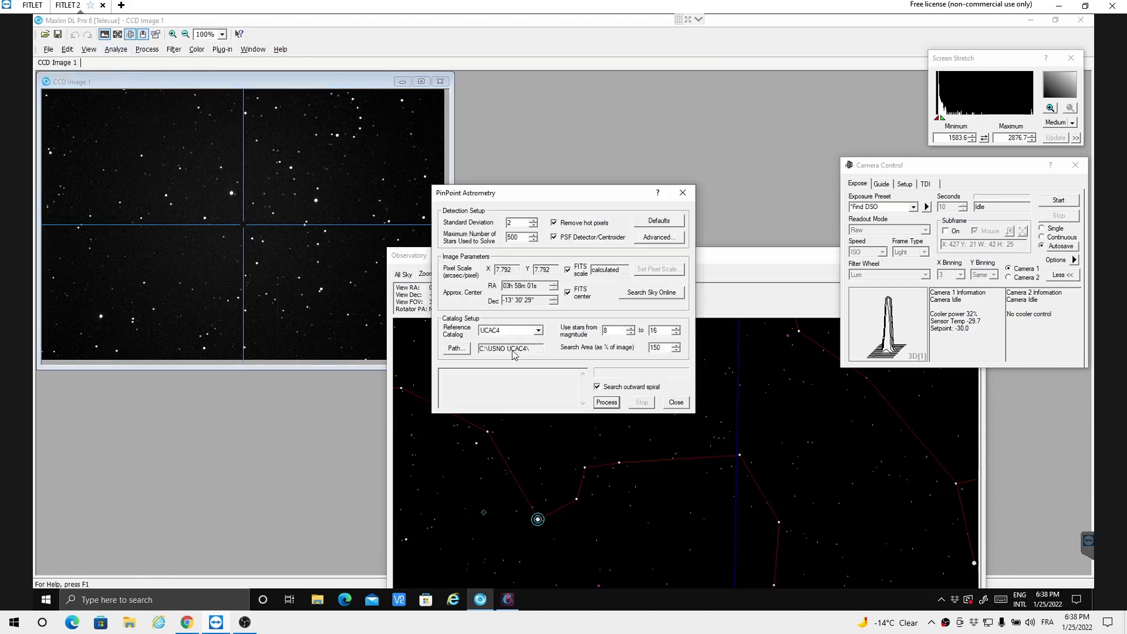
click(538, 330)
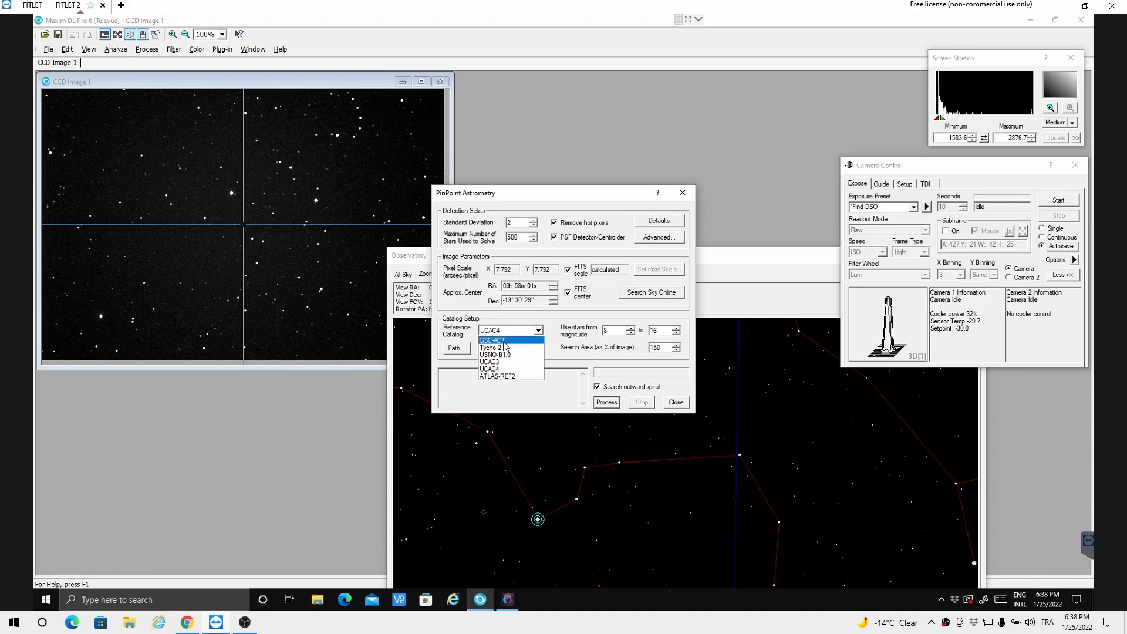
click(503, 340)
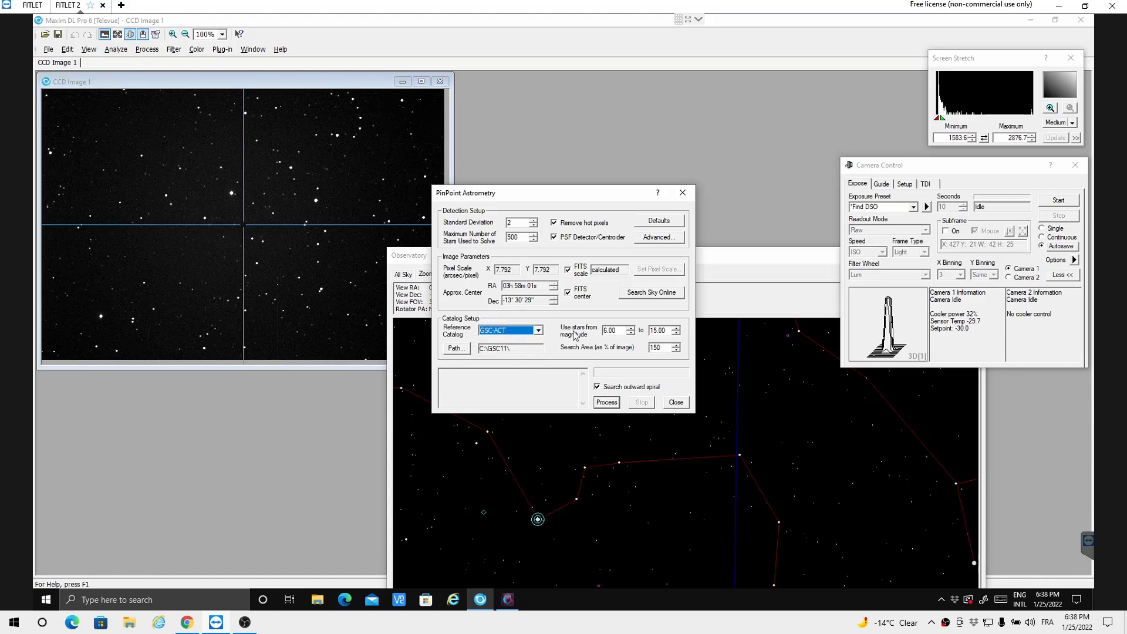
Step: Reset the detection parameters to PinPoint's default values and try to plate-solve the image
click(652, 224)
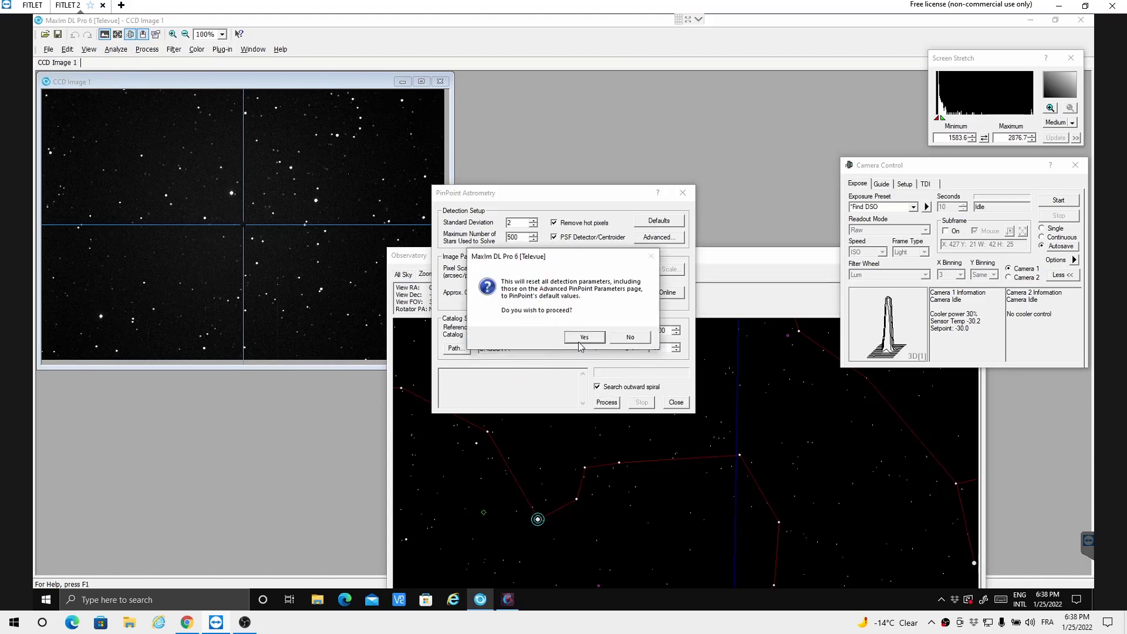
click(582, 338)
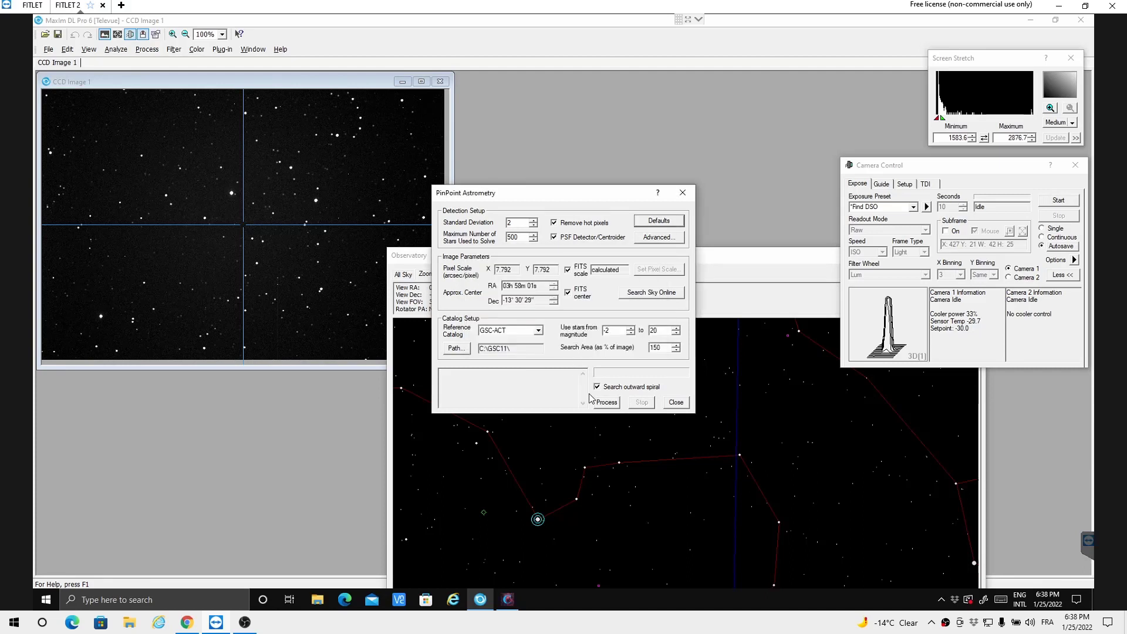
click(606, 404)
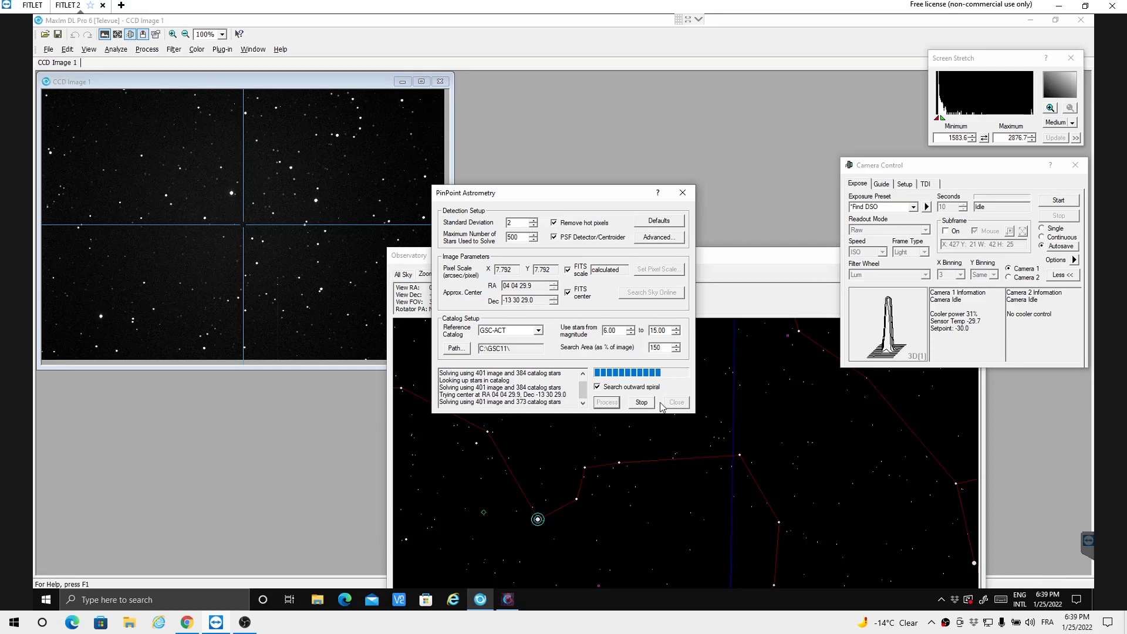
click(634, 404)
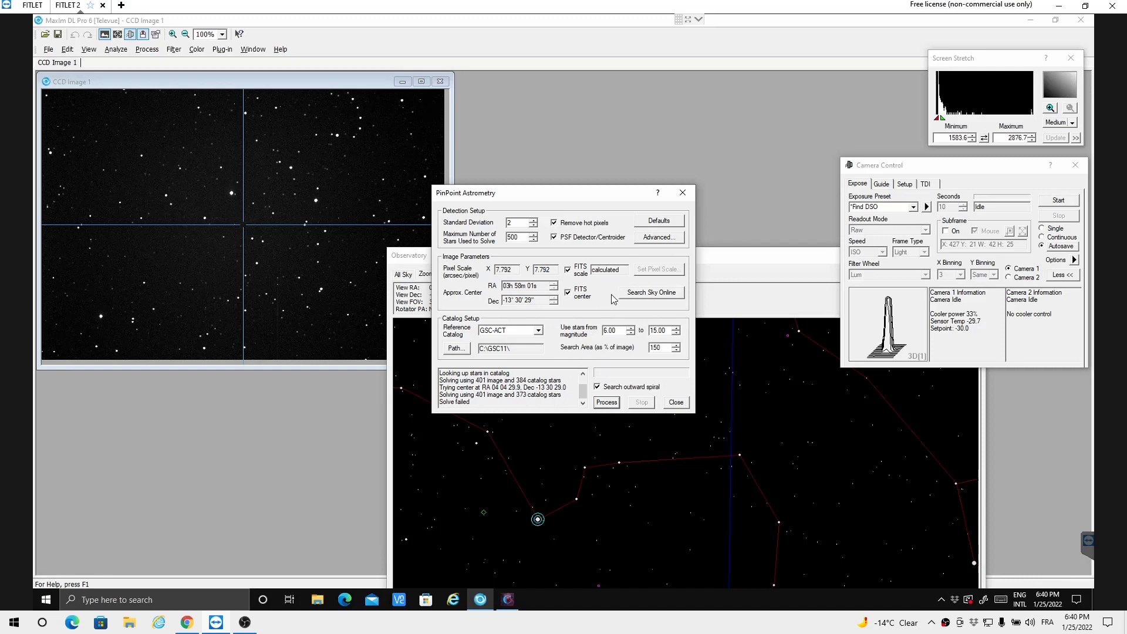
Step: Find the image's plate center with an online all-sky search and run an accurate plate solve from it
click(643, 299)
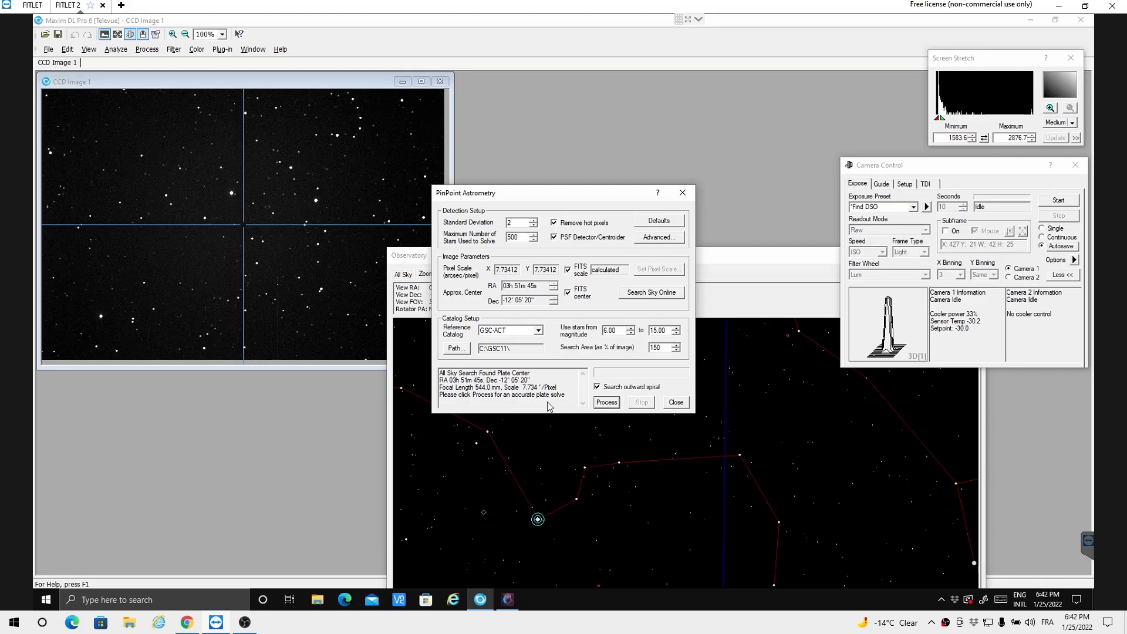
click(607, 403)
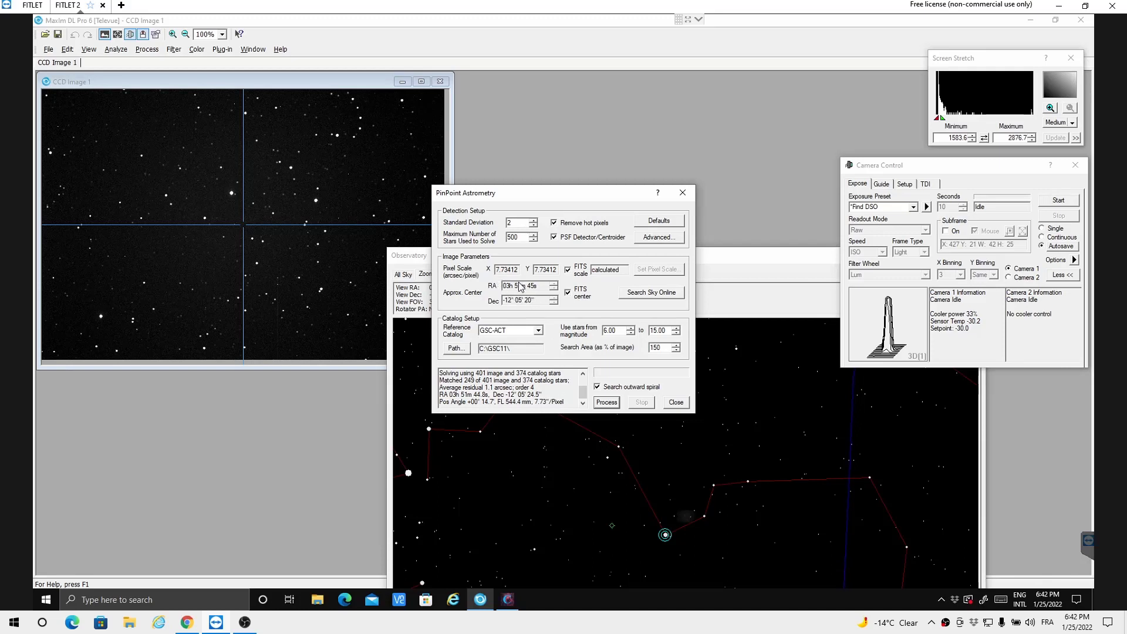
click(670, 400)
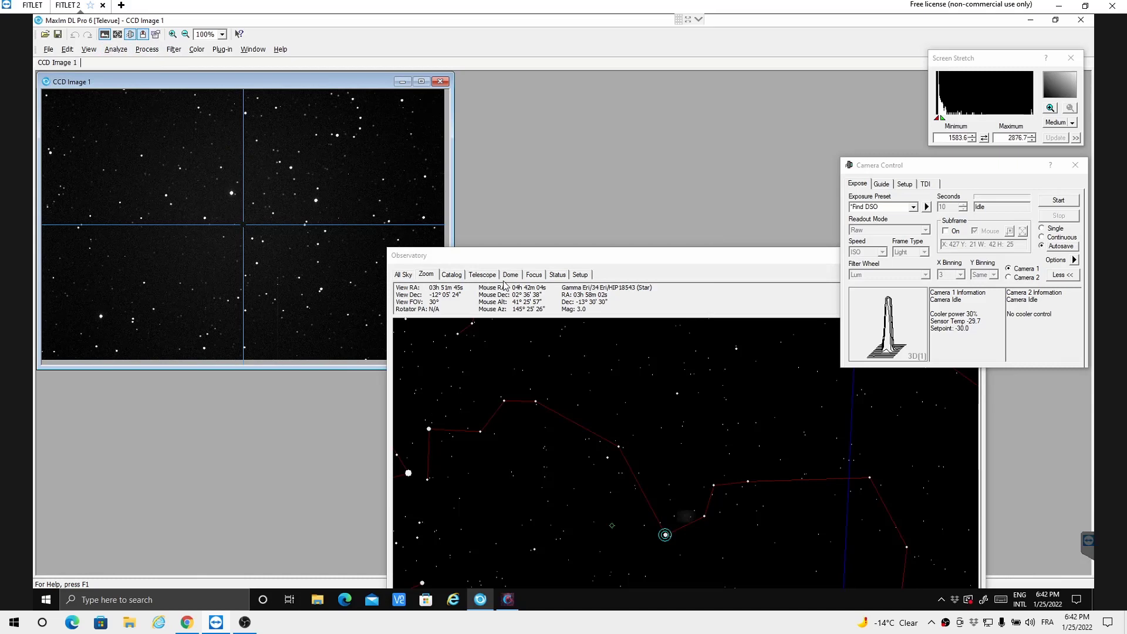
Step: Synchronize the telescope with the solved J2000 position of the image
click(482, 275)
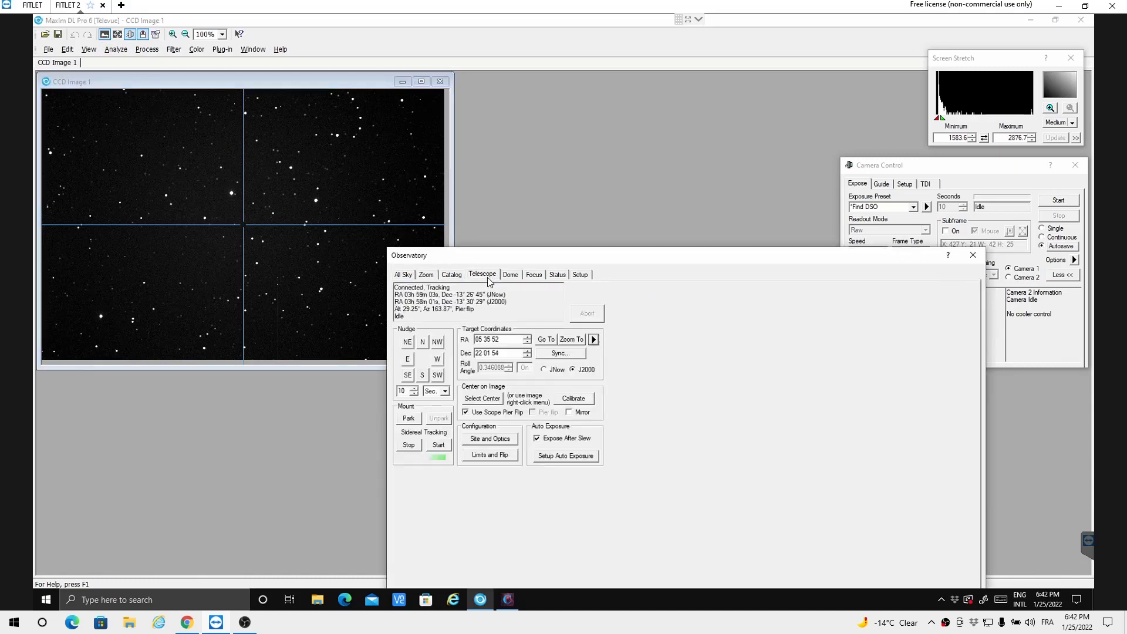
click(559, 354)
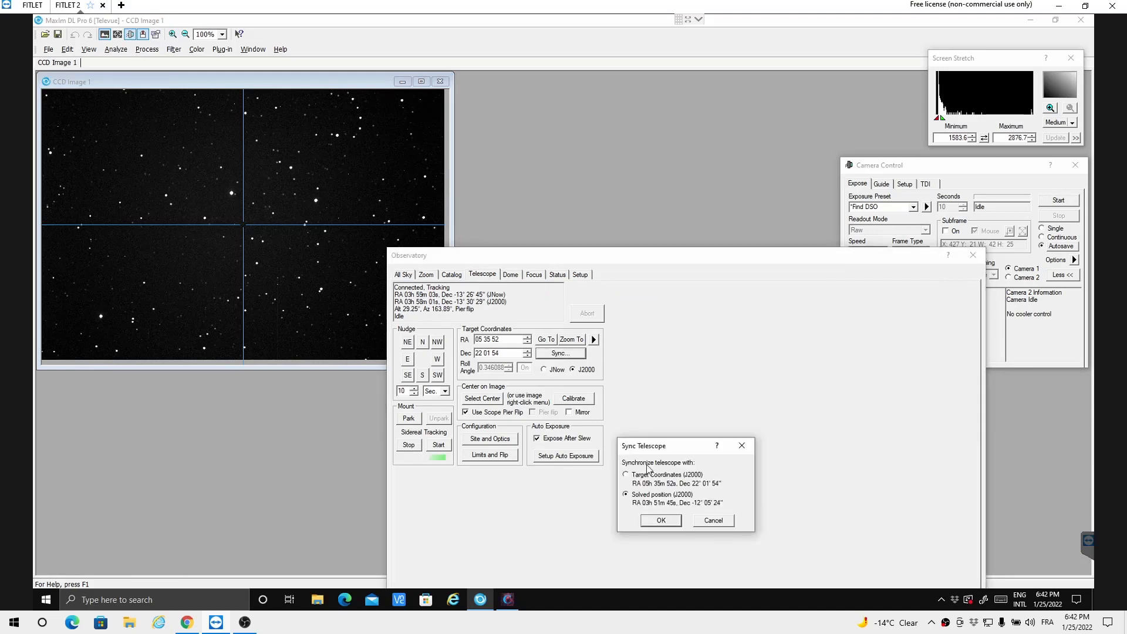
click(666, 520)
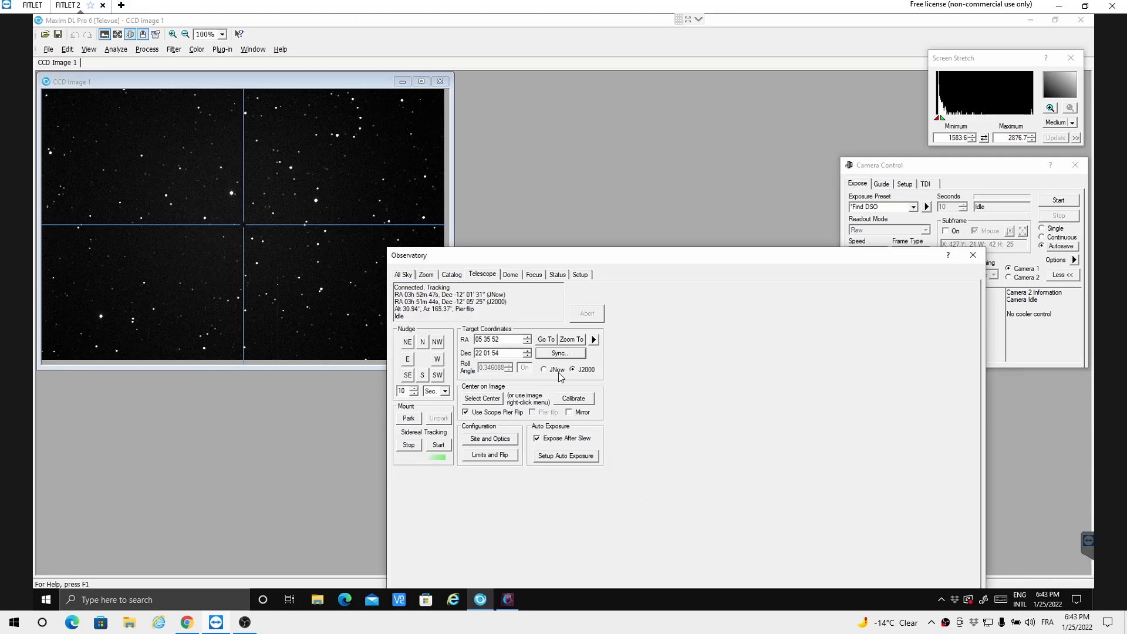
Step: Overlay the solved image on the zoomed star chart and snap the chart to the telescope position
click(427, 274)
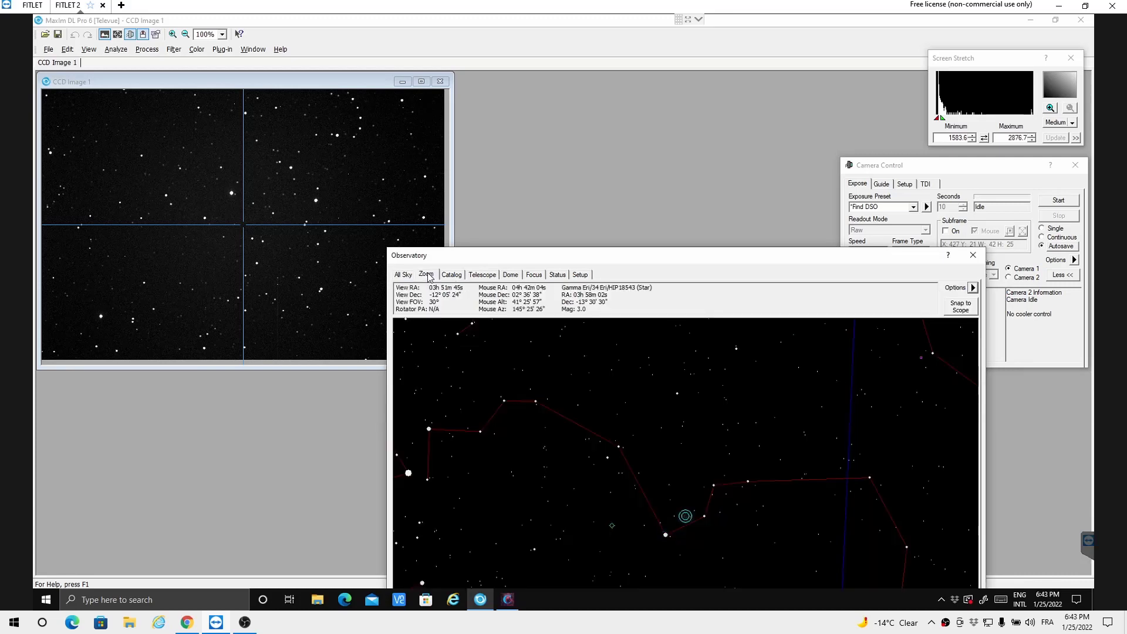
click(972, 288)
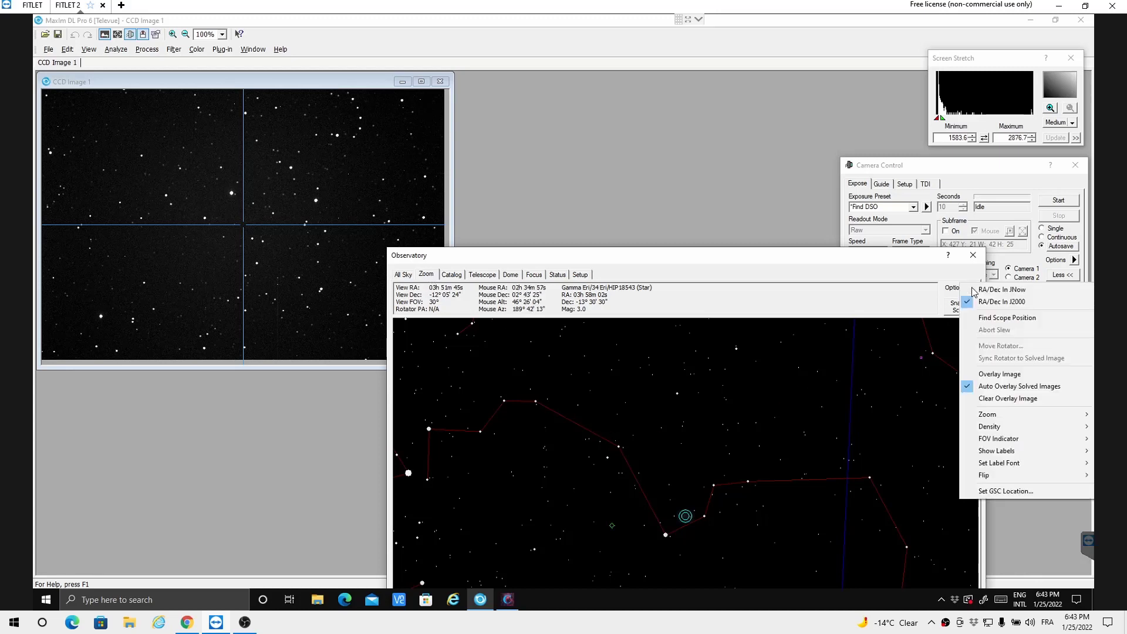
click(998, 376)
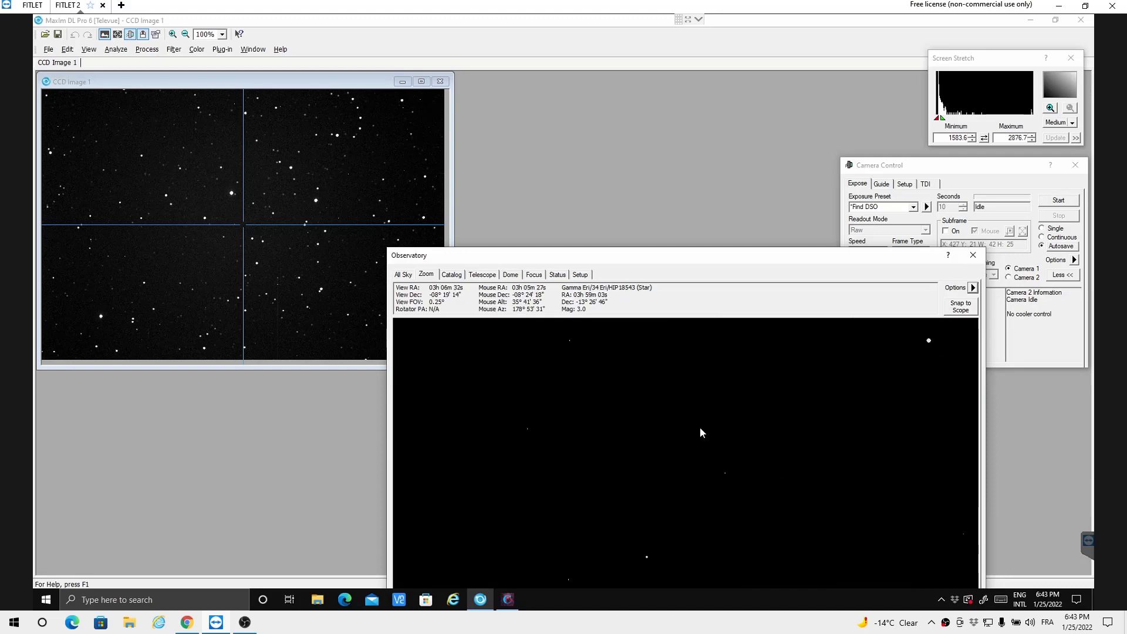
click(963, 309)
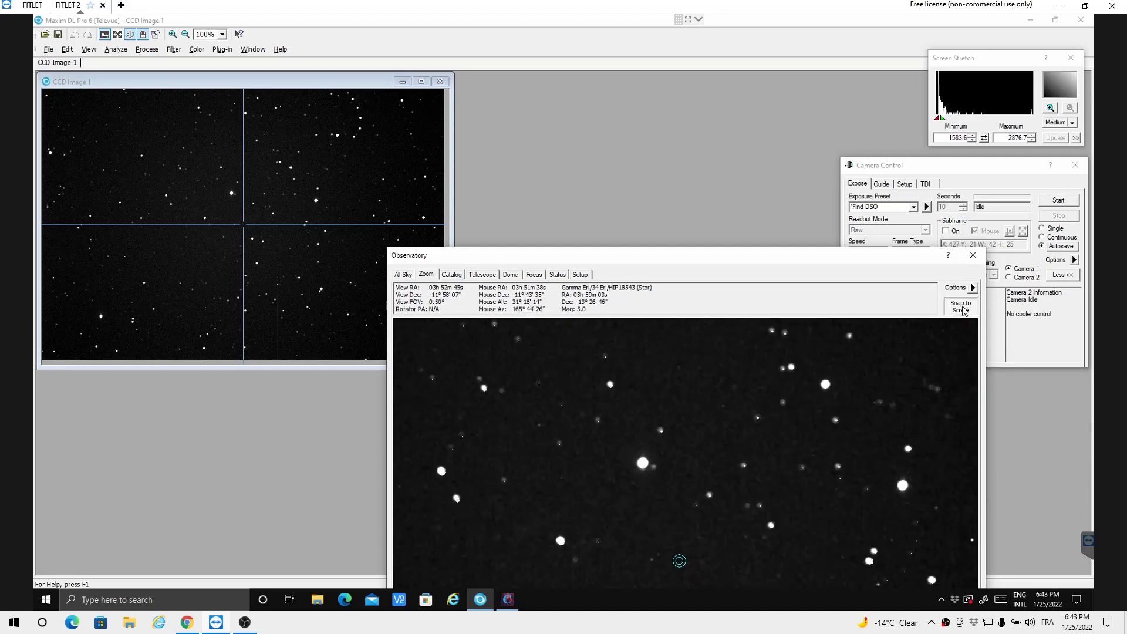
scroll(765, 428, down, 2)
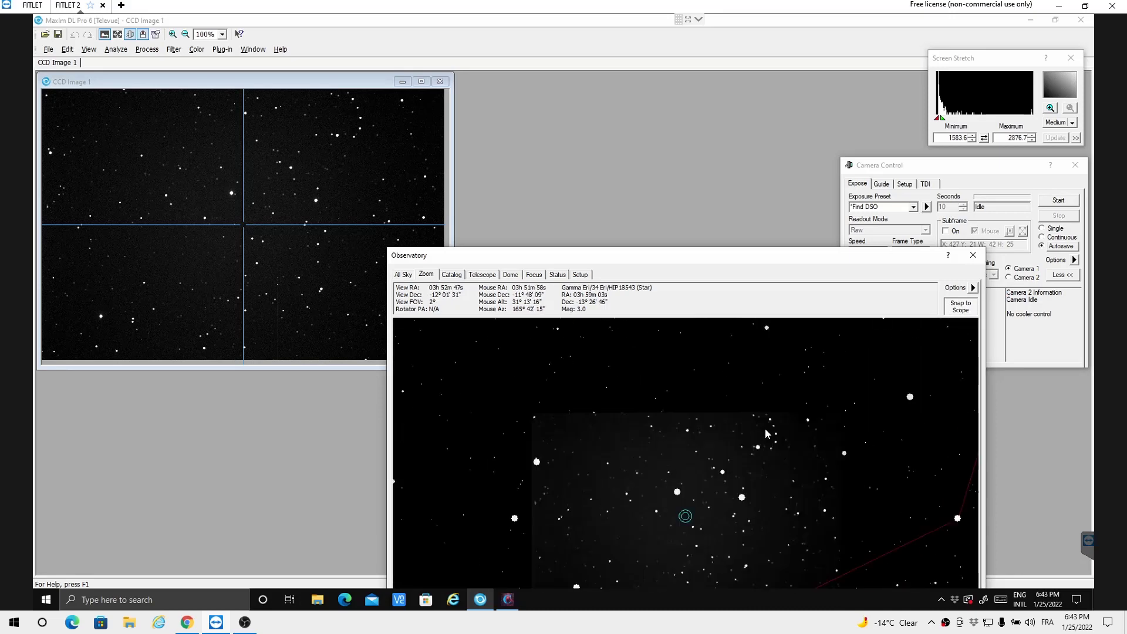
scroll(766, 434, down, 2)
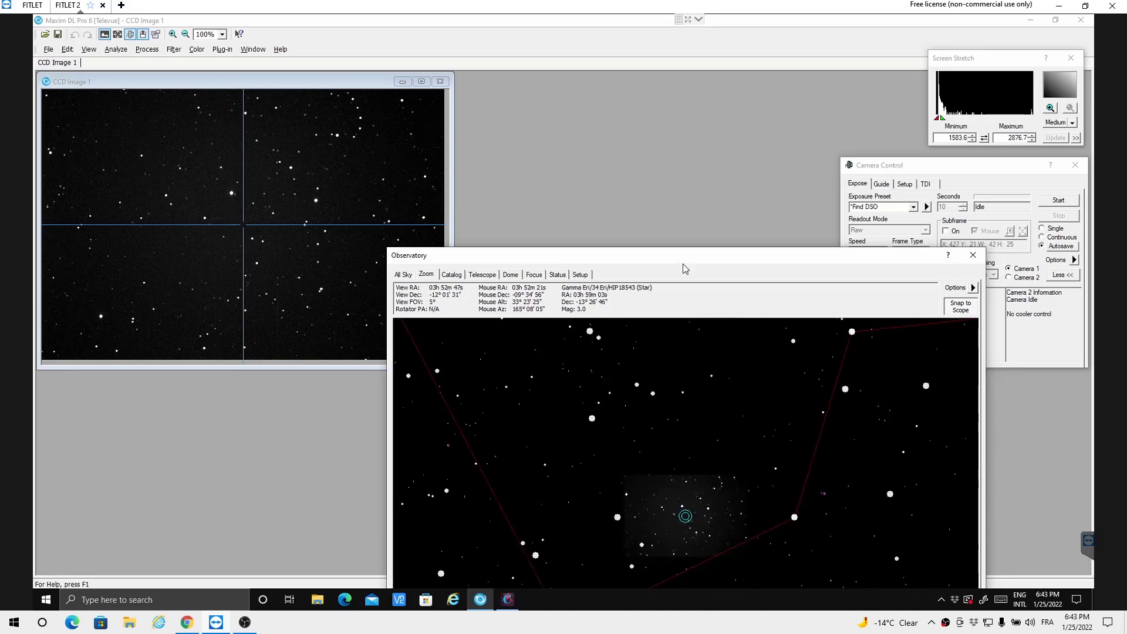
Step: Slew the telescope to the star Gamma Eri from the star chart
drag(686, 256, 726, 143)
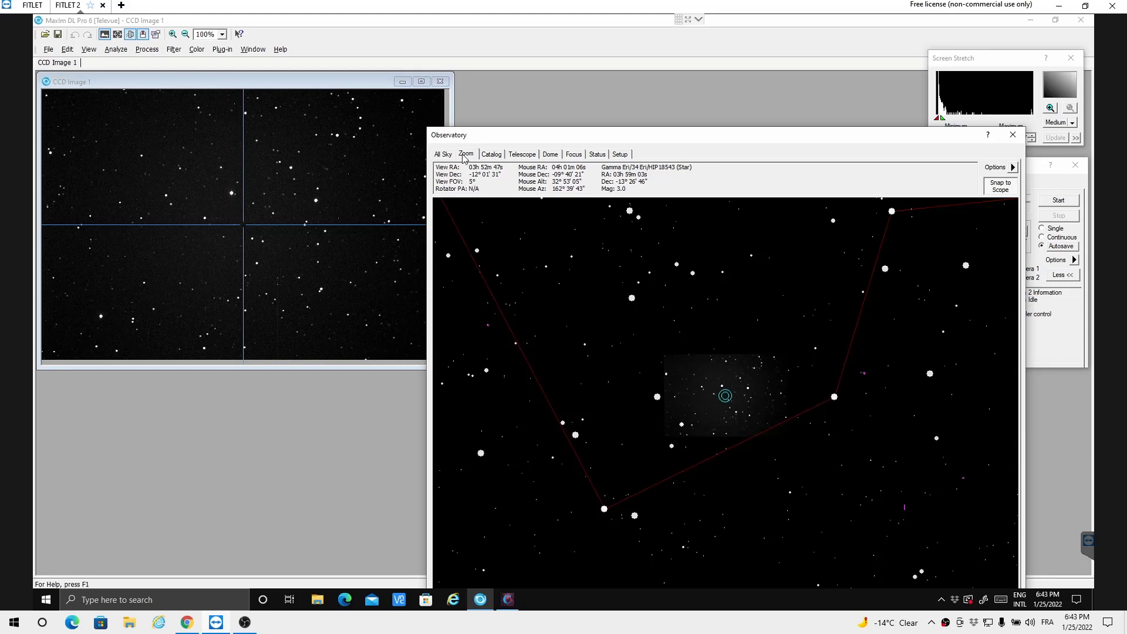
scroll(577, 304, down, 3)
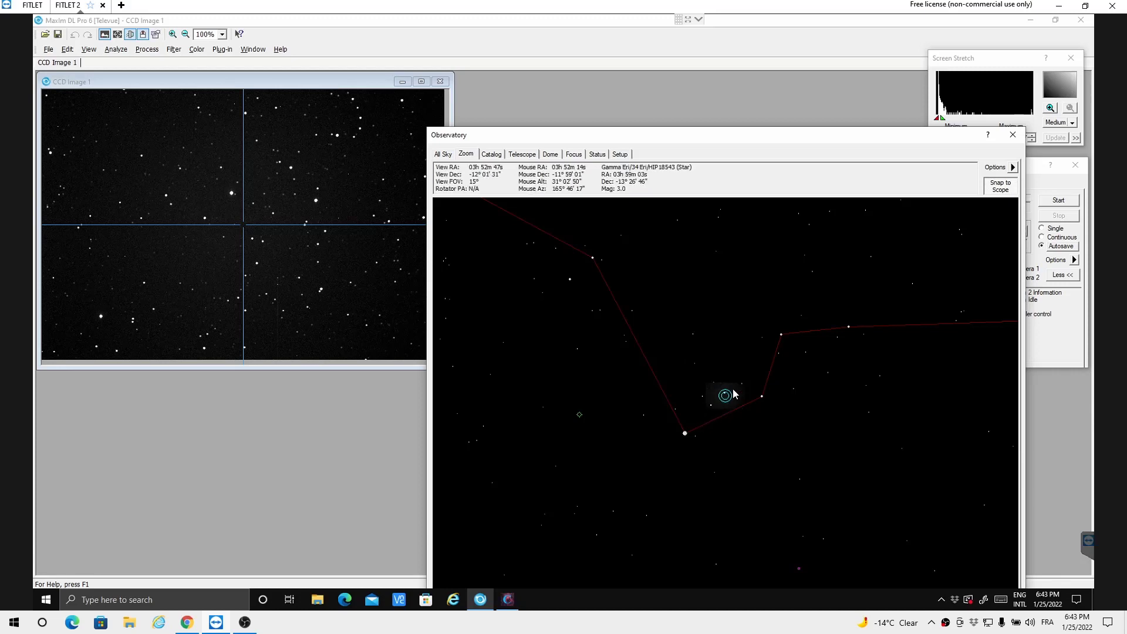
right_click(685, 435)
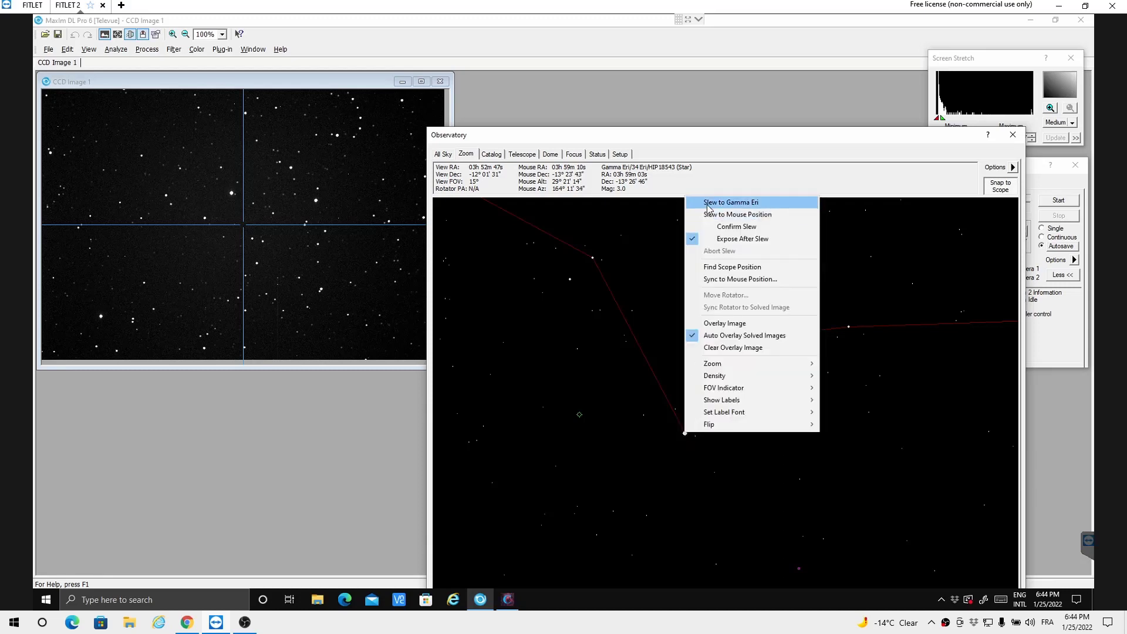
click(753, 204)
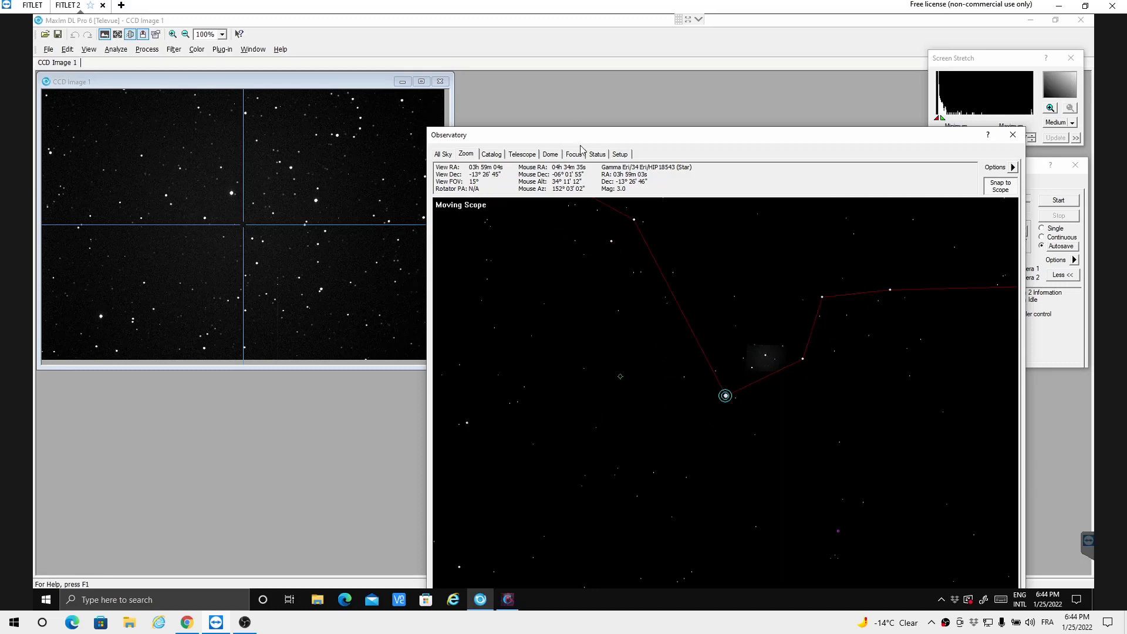
Step: Uncover the Camera Control window and set the camera to Single exposure mode
drag(577, 134, 589, 214)
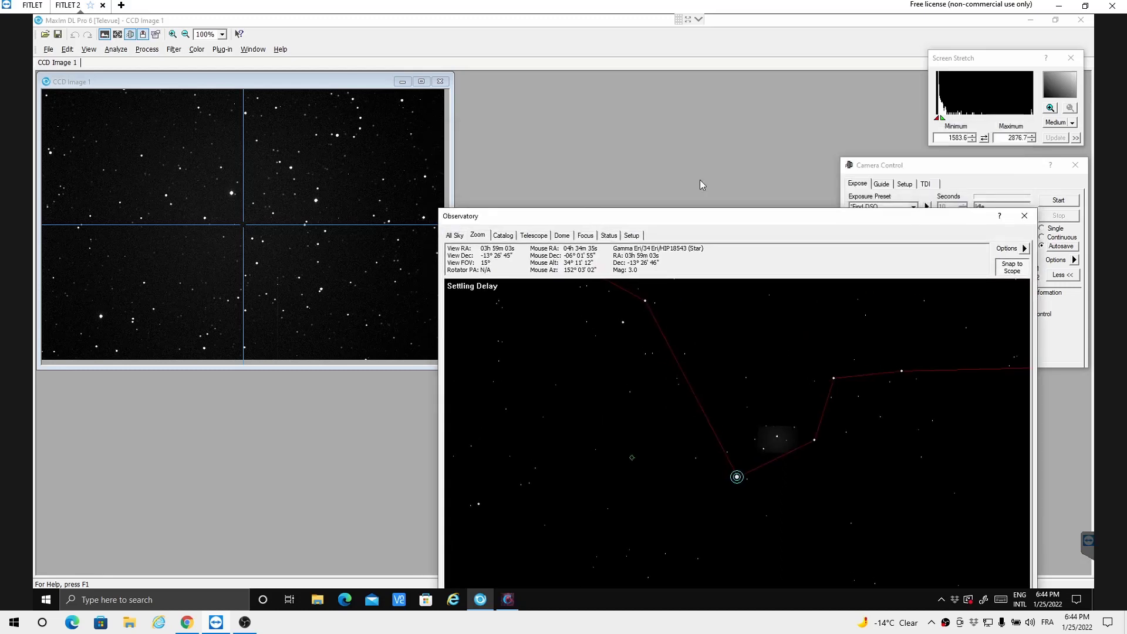
drag(951, 165, 827, 67)
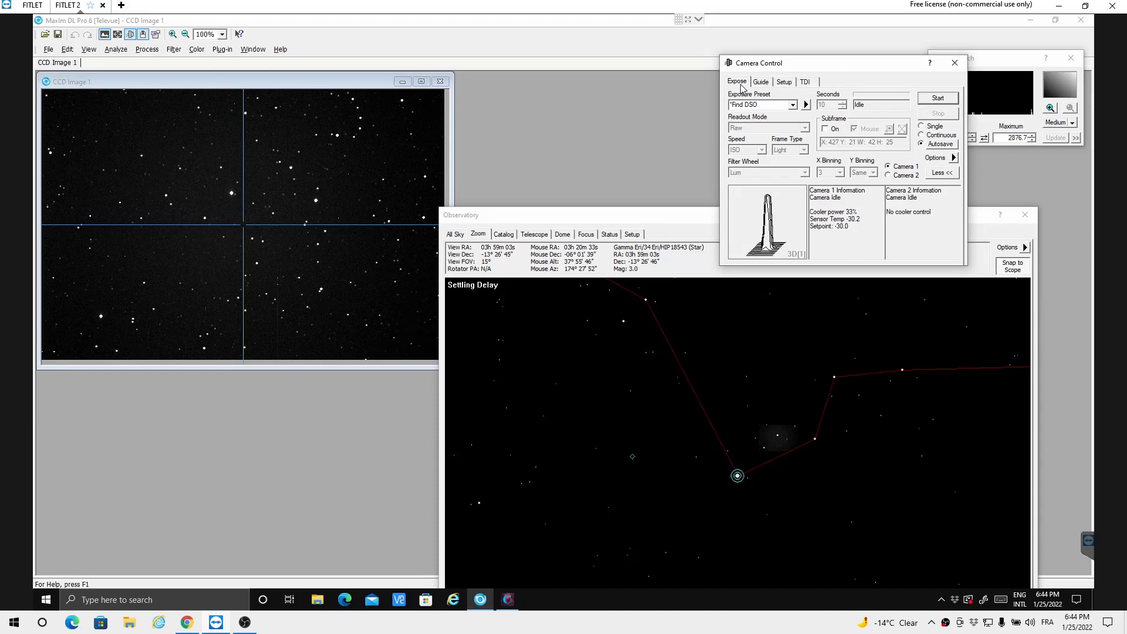
click(920, 126)
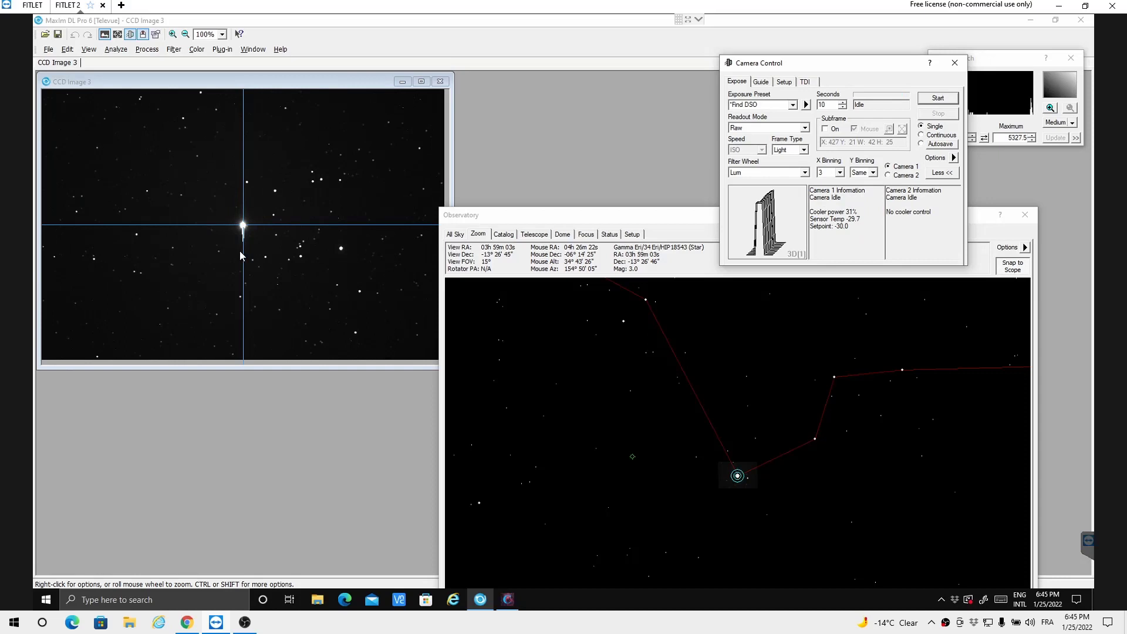
Step: Widen the star chart to a 30° field of view to examine the surroundings of Gamma Eri
scroll(740, 375, down, 1)
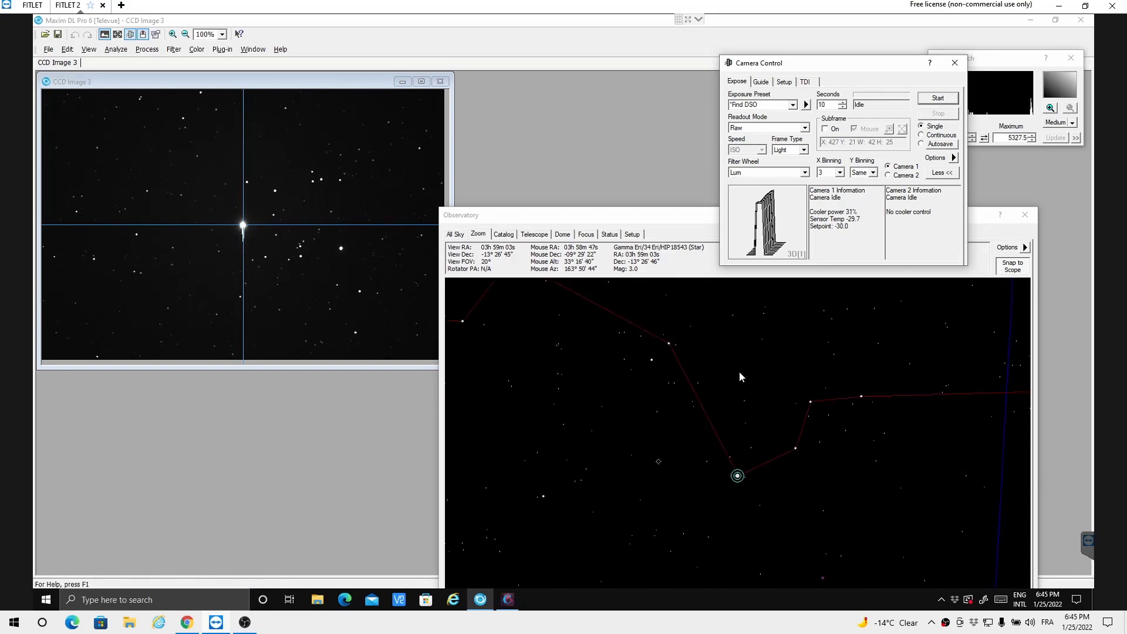
scroll(740, 377, down, 1)
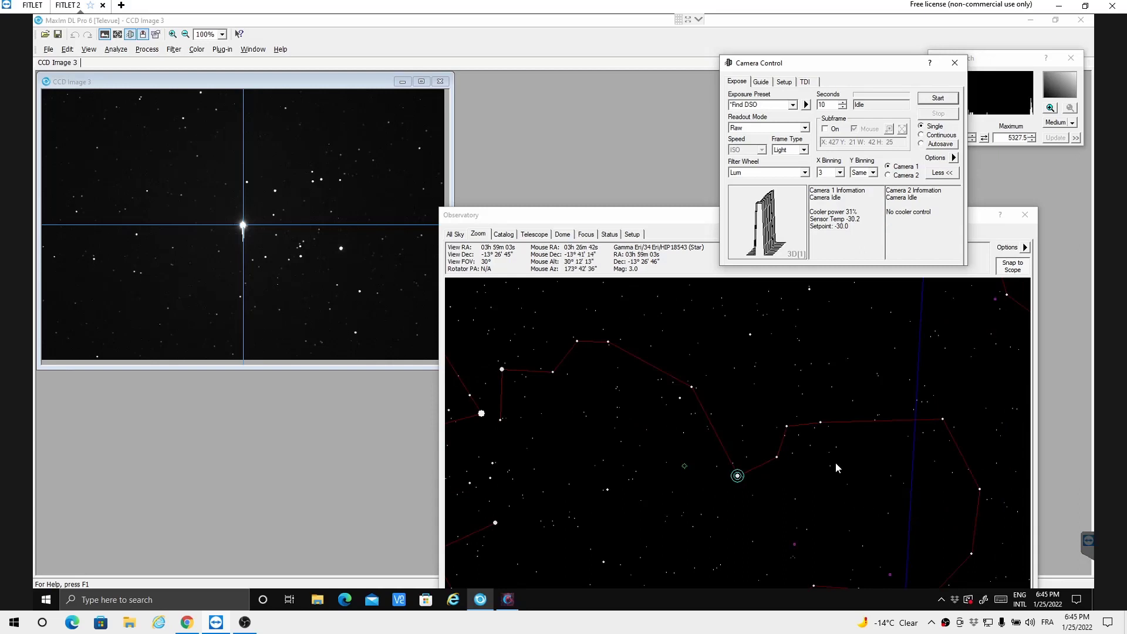
click(601, 218)
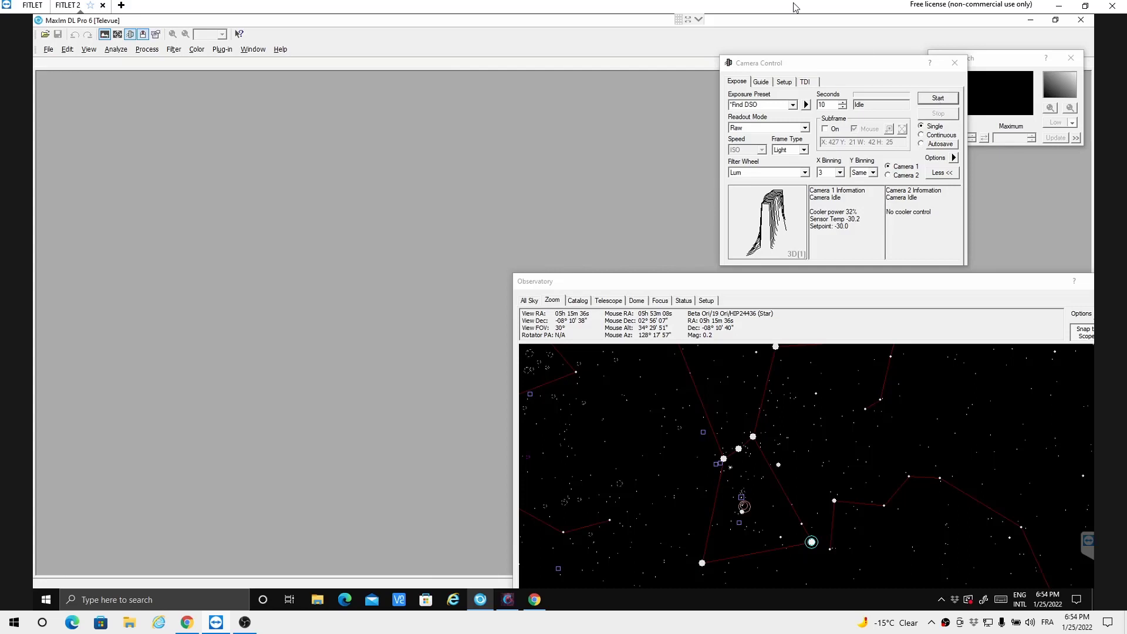
Step: Check the device connections in the observatory setup and start a single 10-second exposure with the Lum filter
click(706, 300)
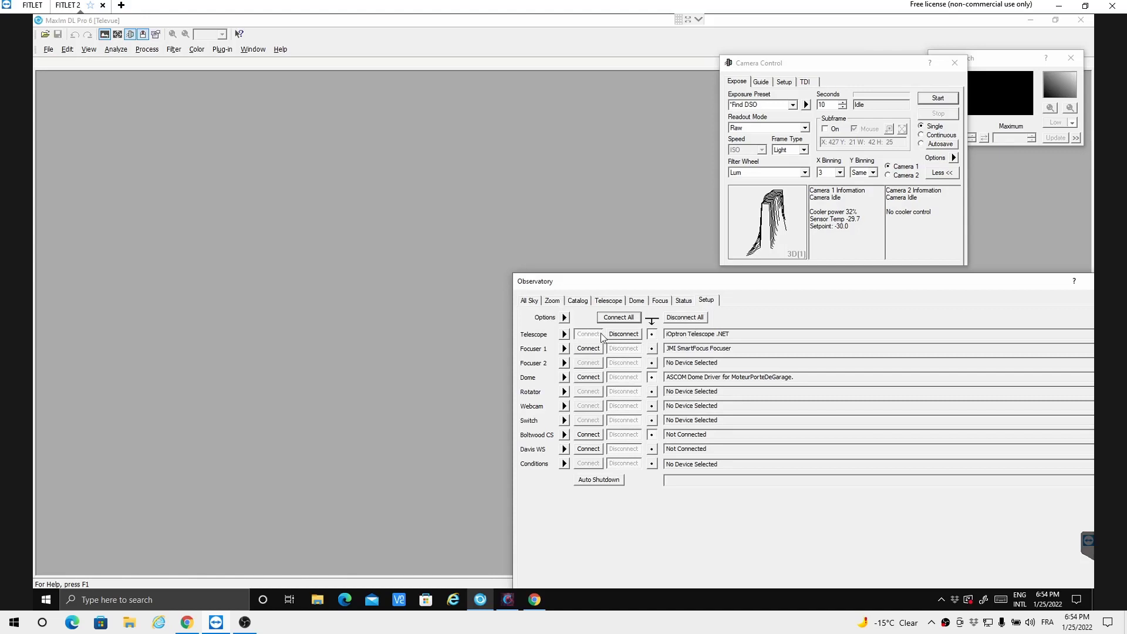
click(551, 301)
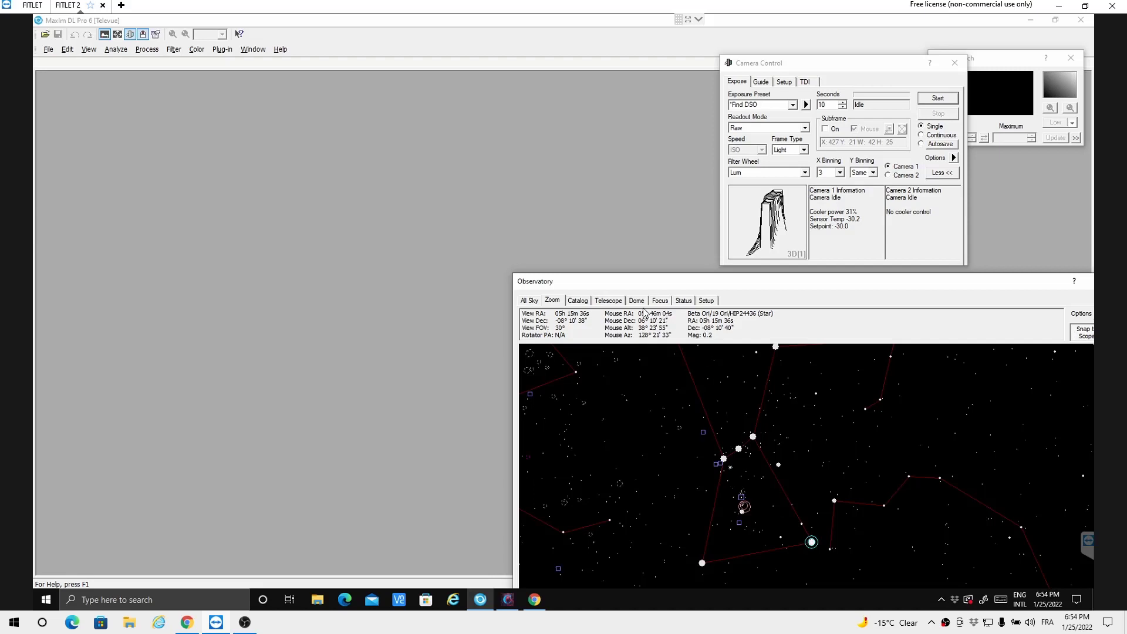
click(708, 301)
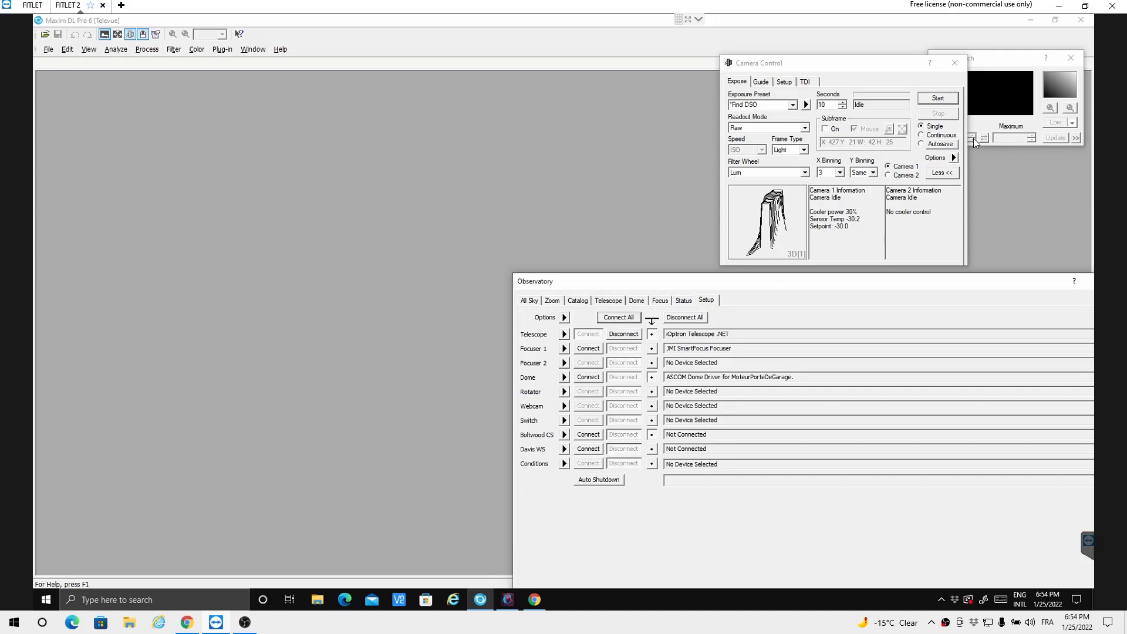
click(934, 100)
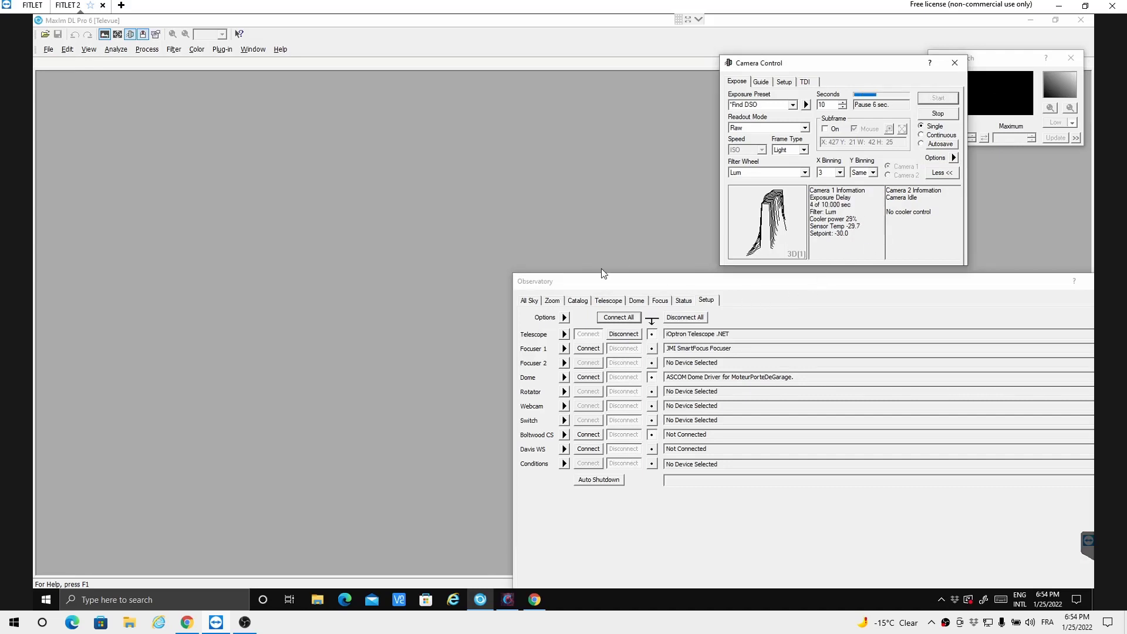
Step: Bring the star chart back up and show the crosshairs on CCD Image 7
click(552, 301)
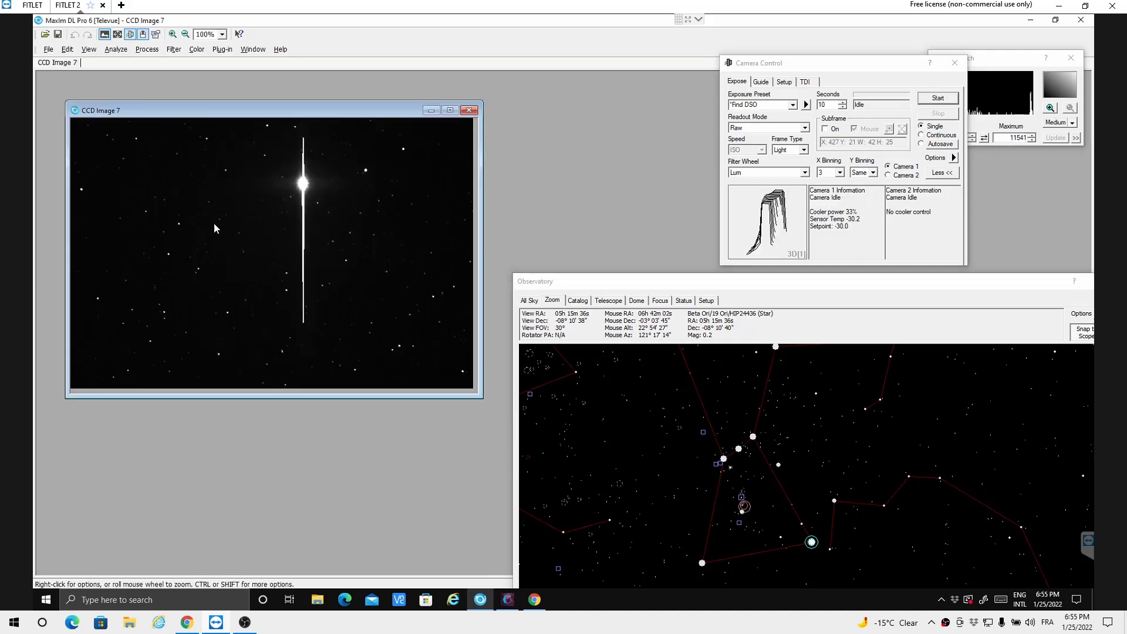
right_click(230, 254)
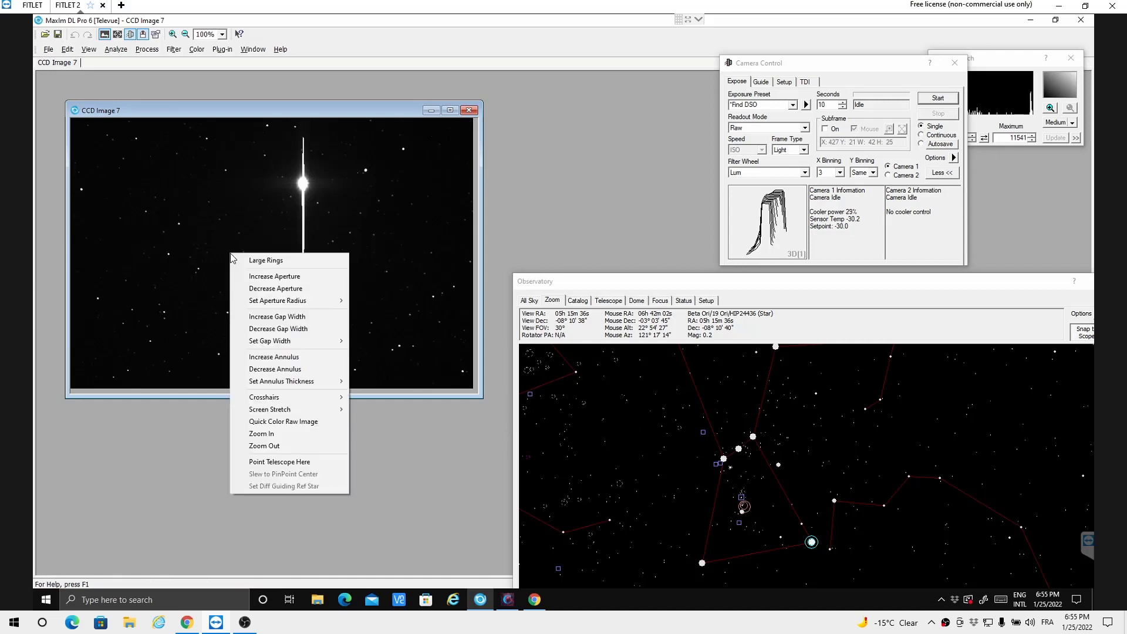
mouse_move(270, 399)
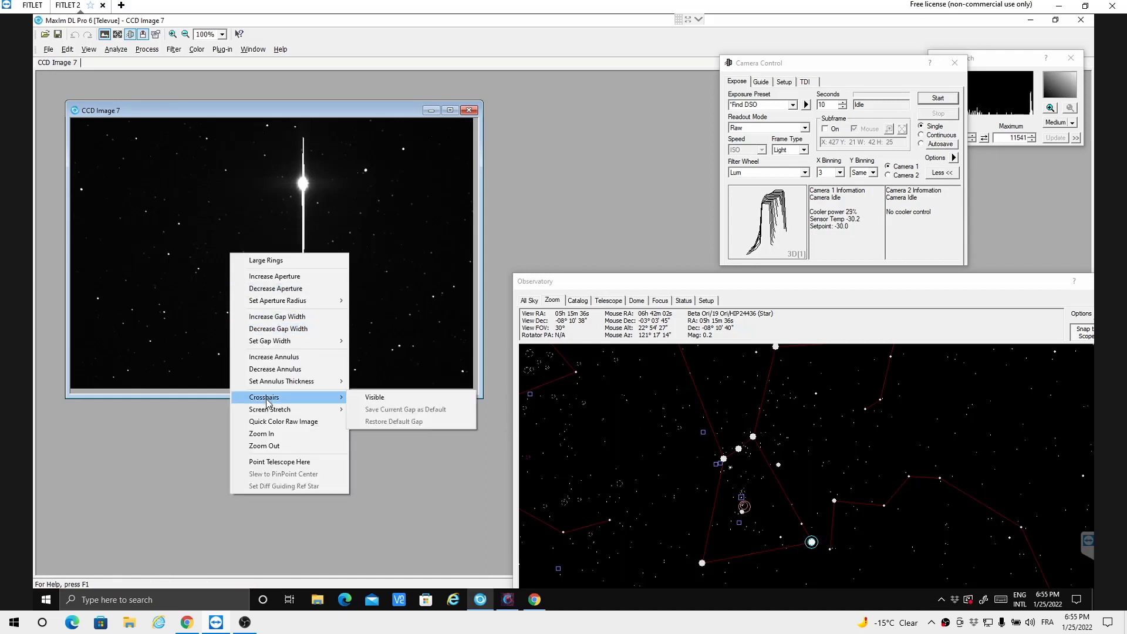
click(374, 398)
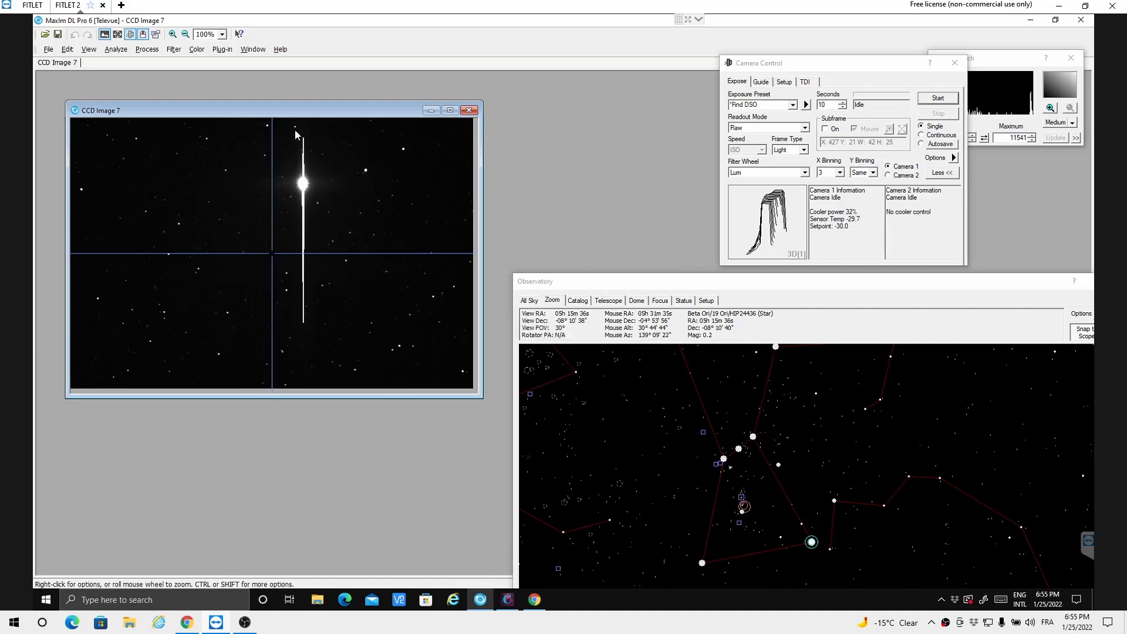
Step: Examine the FITS header of CCD Image 7, highlighting the OBJCTRA and OBJCTDEC center coordinates
click(155, 34)
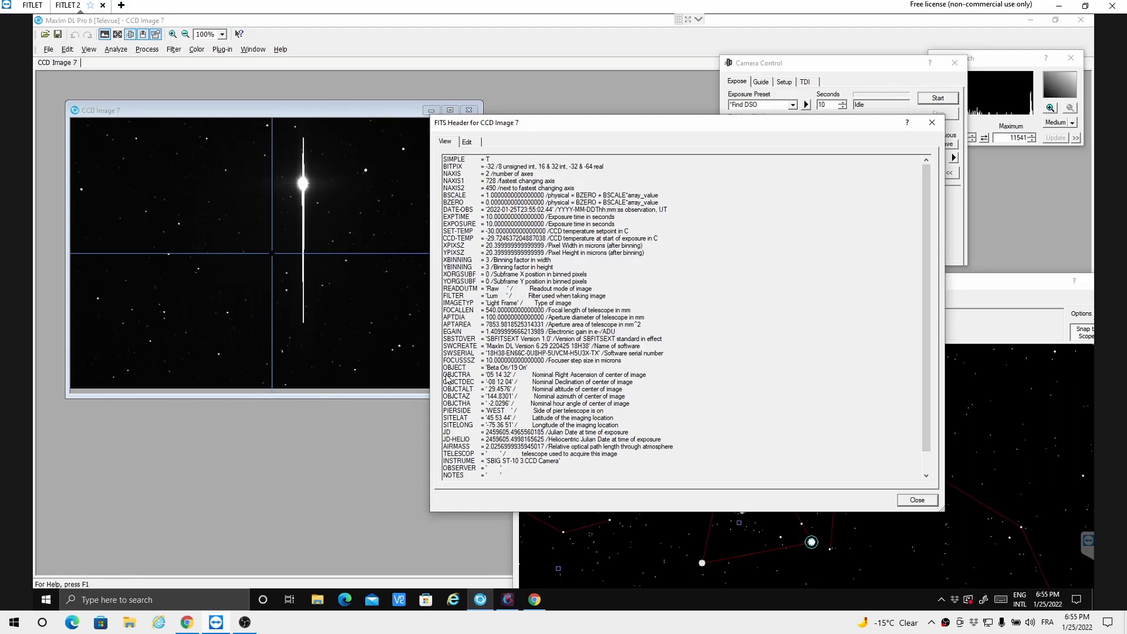
drag(445, 379, 518, 387)
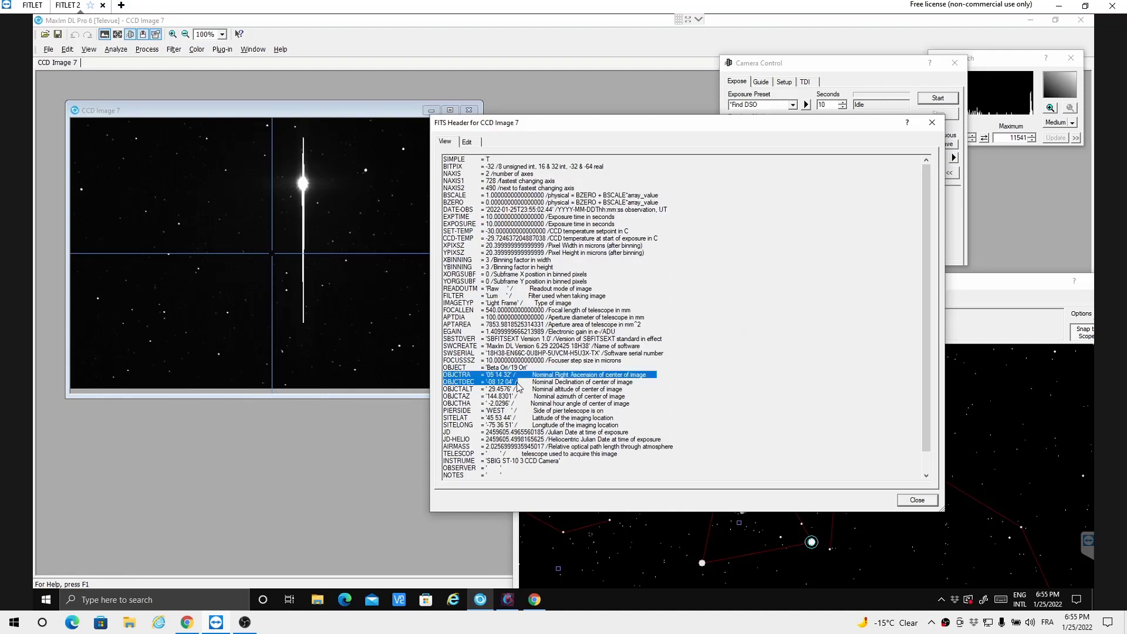
drag(519, 388, 632, 386)
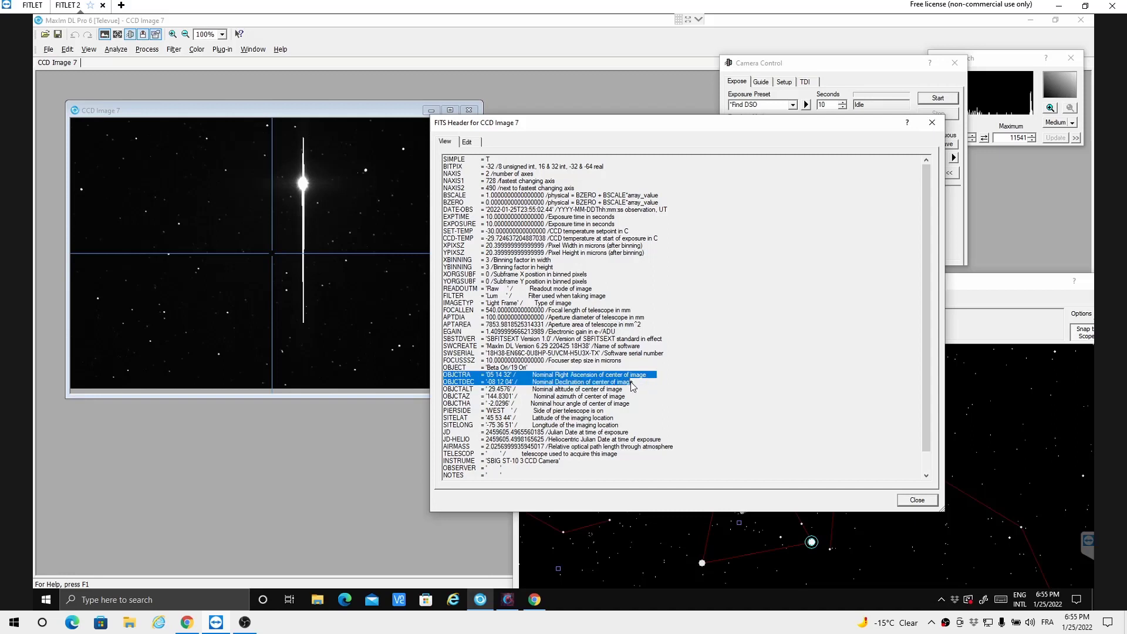
click(932, 122)
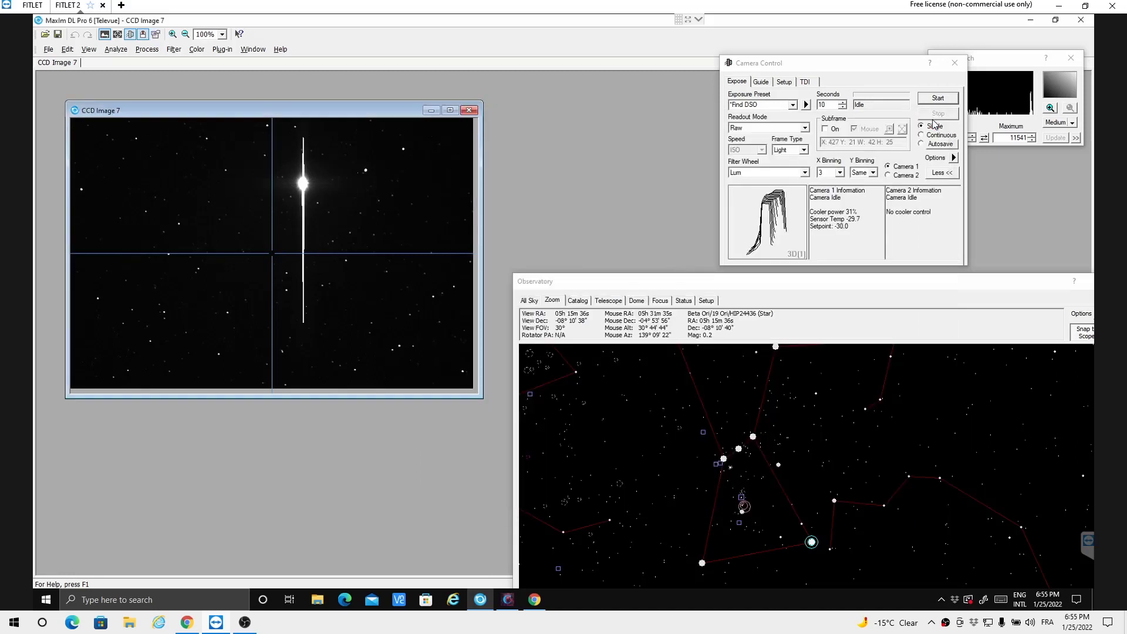
Step: Reset the PinPoint Astrometry parameters to their defaults and plate-solve CCD Image 7 from its FITS center
click(116, 50)
click(124, 63)
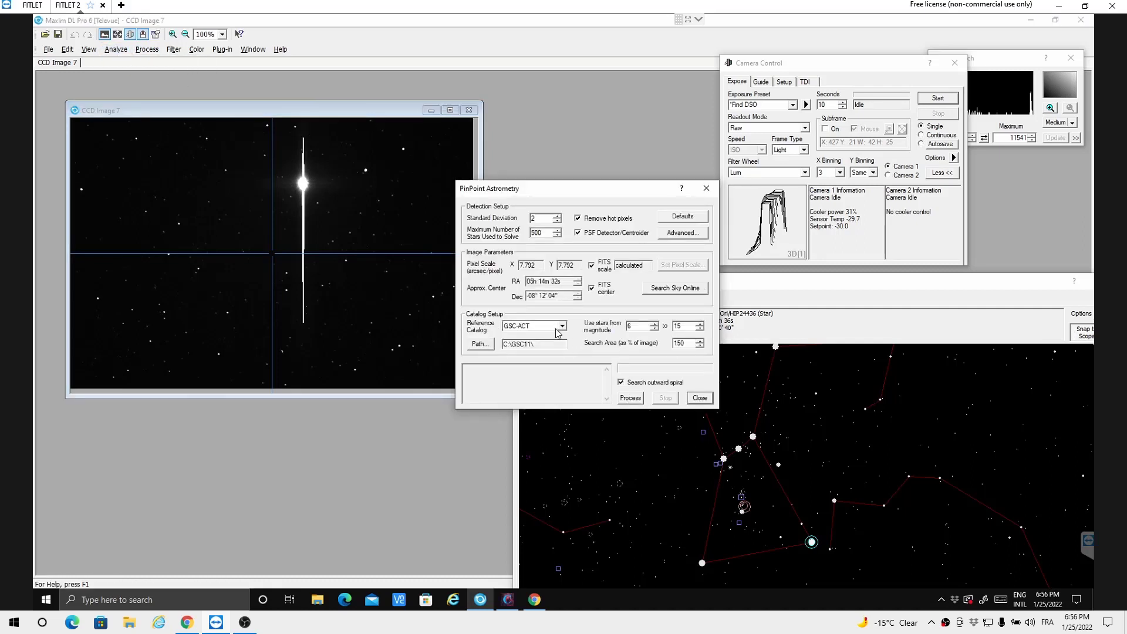
click(697, 213)
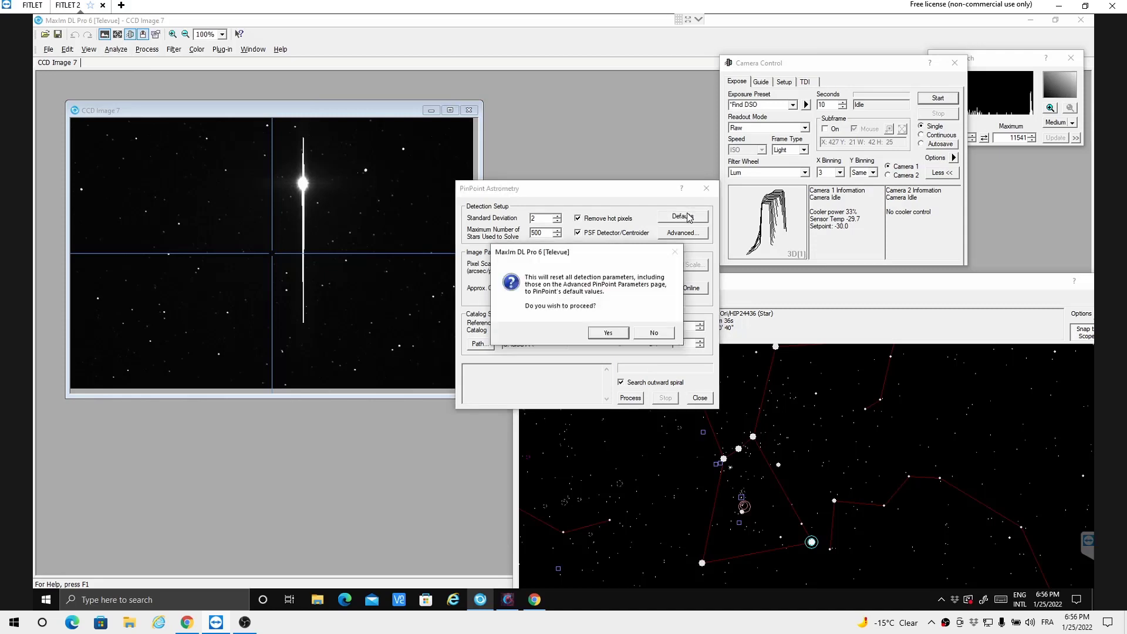
click(606, 334)
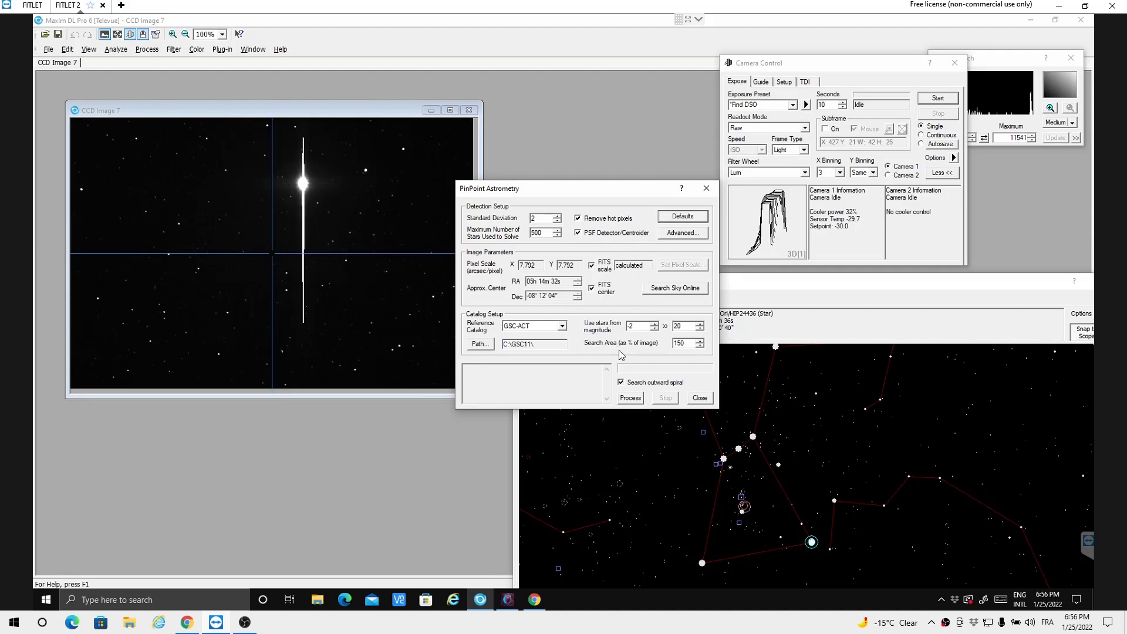
click(630, 398)
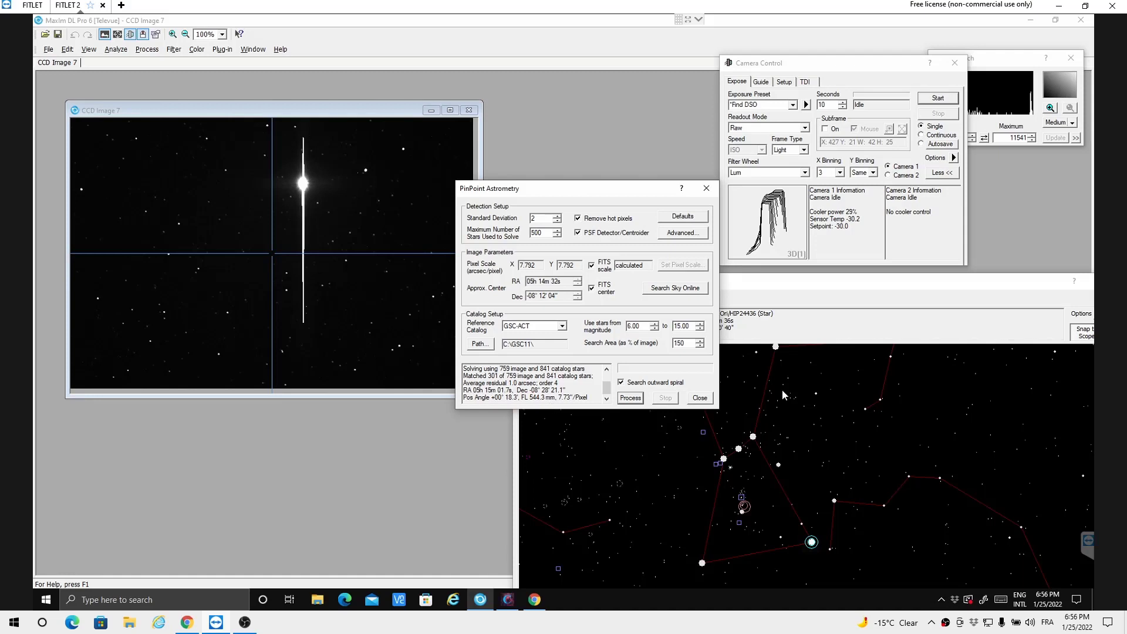
click(699, 398)
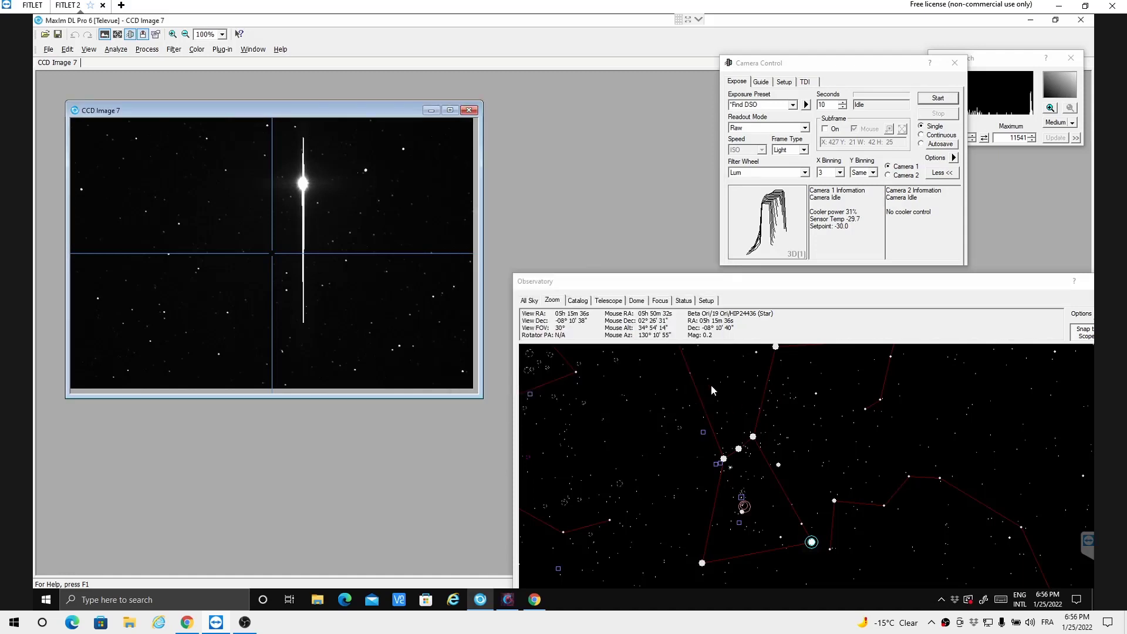
Step: Disconnect the telescope in the observatory setup and return to the star chart
click(706, 301)
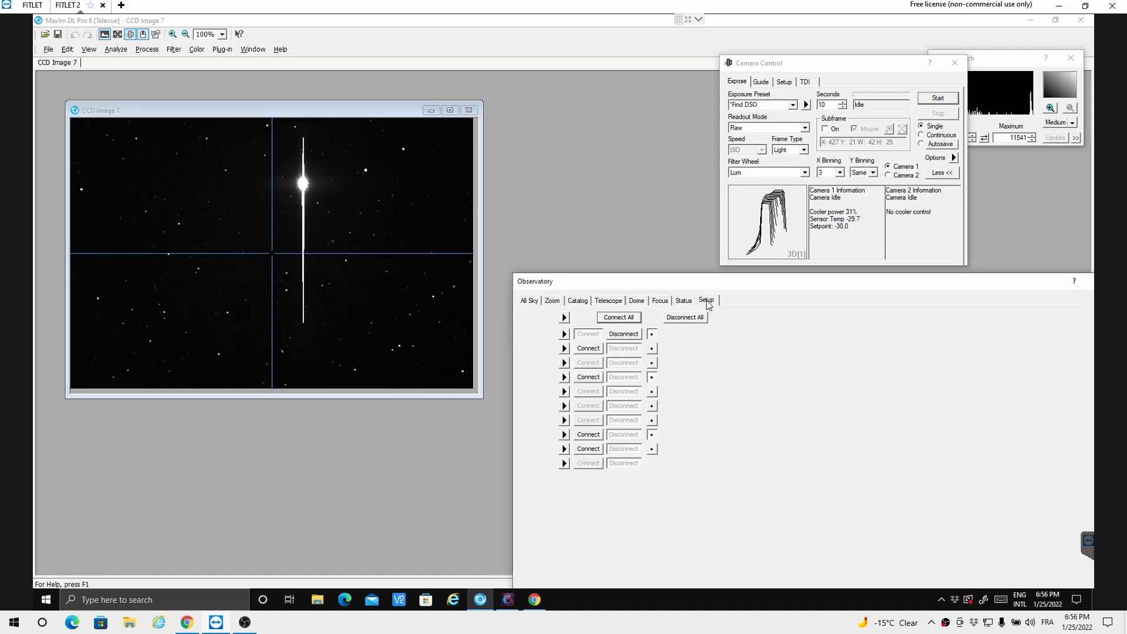
click(622, 335)
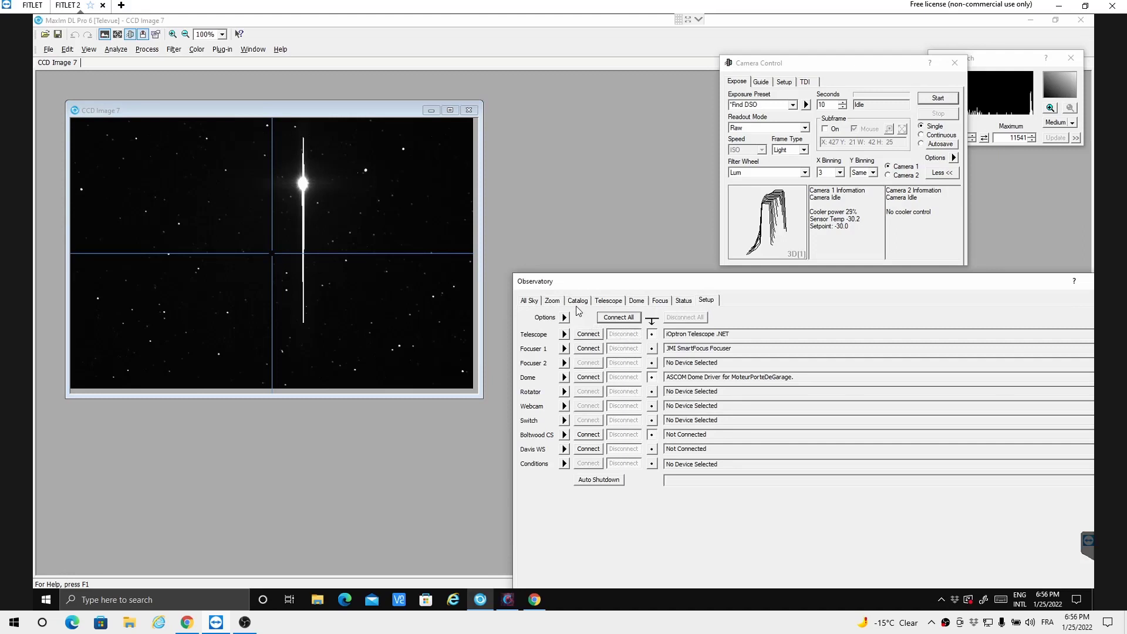
click(553, 302)
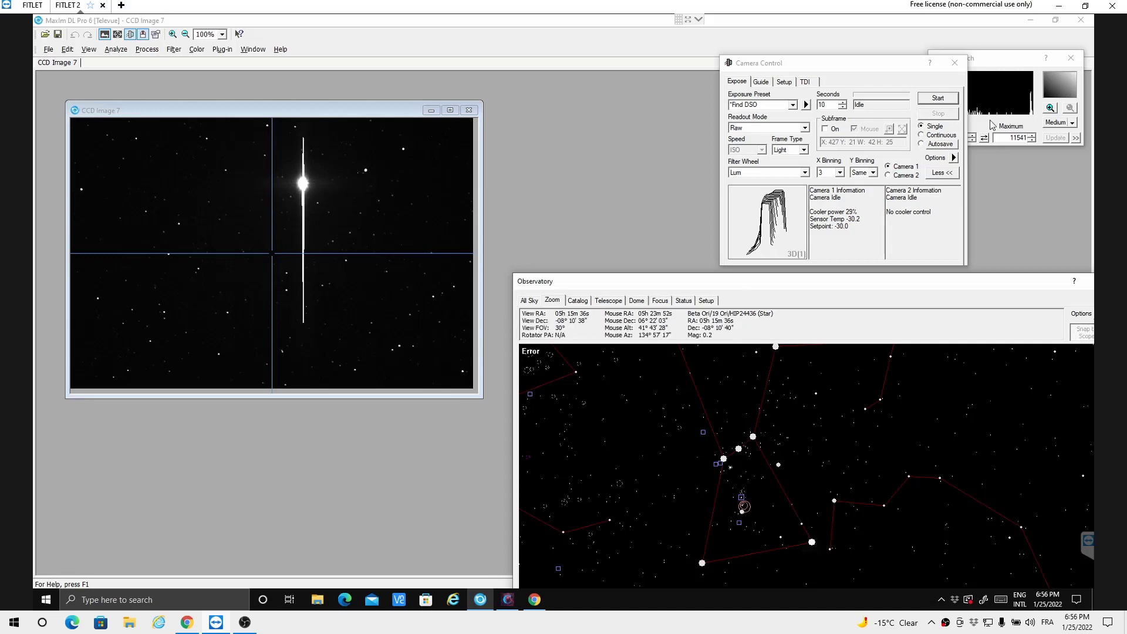
Step: Take a single 10-second Lum exposure without the telescope connected and inspect the new image's FITS header
click(938, 100)
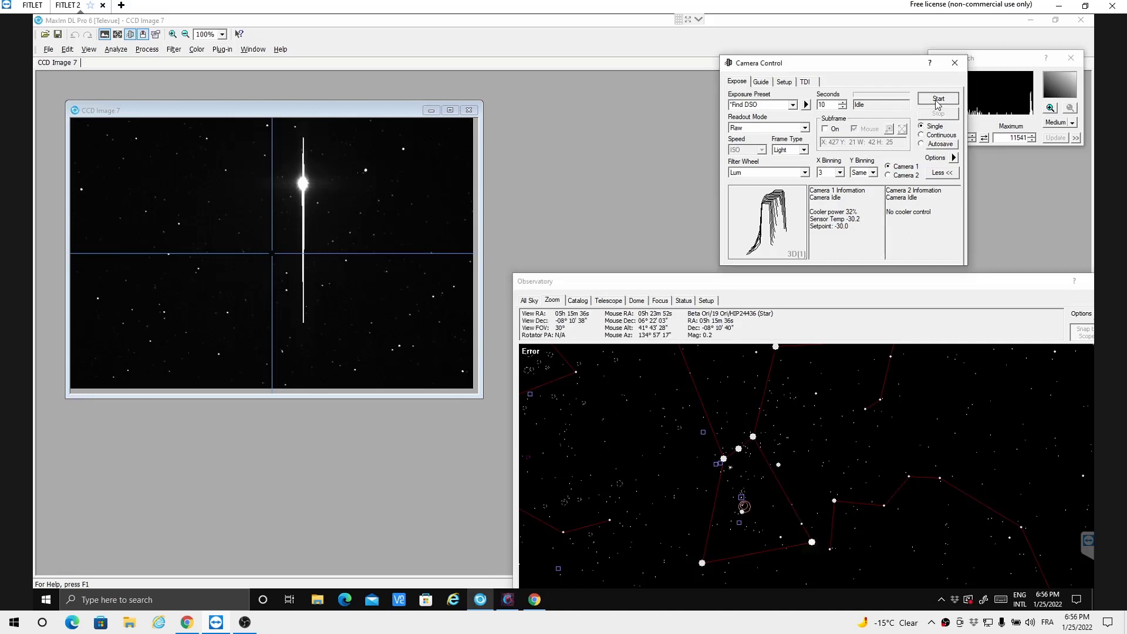
click(937, 100)
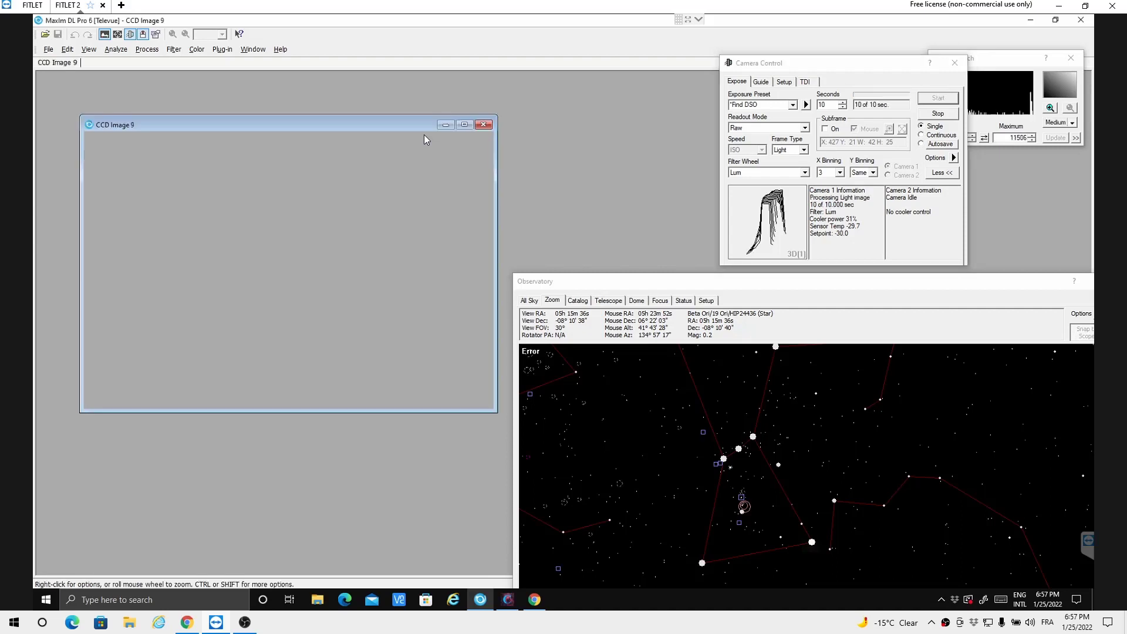
click(155, 34)
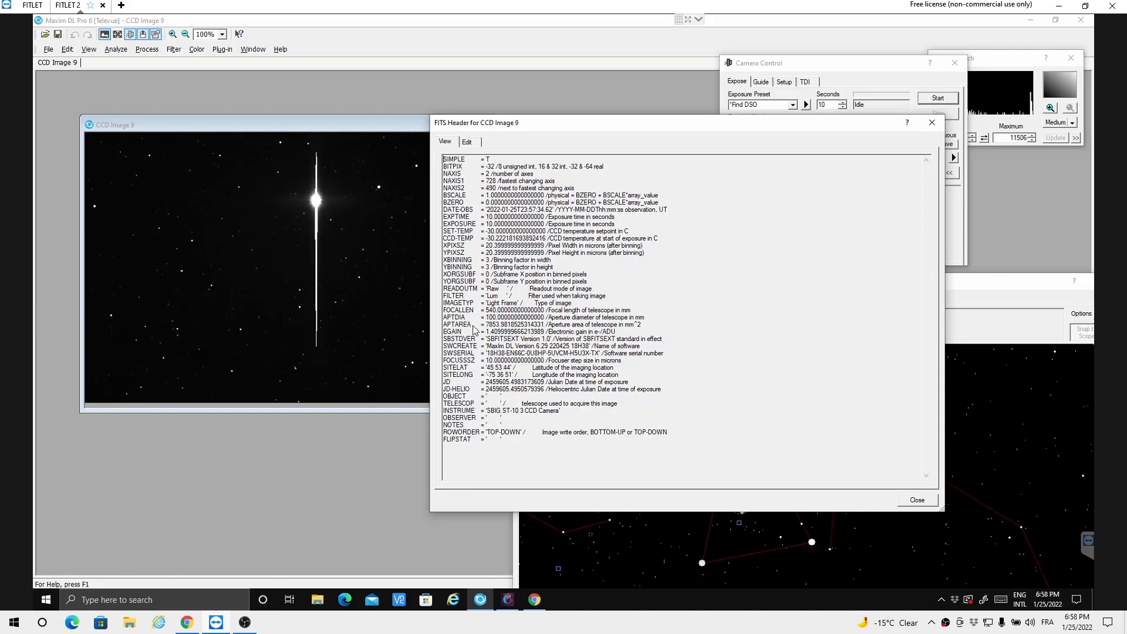
click(932, 122)
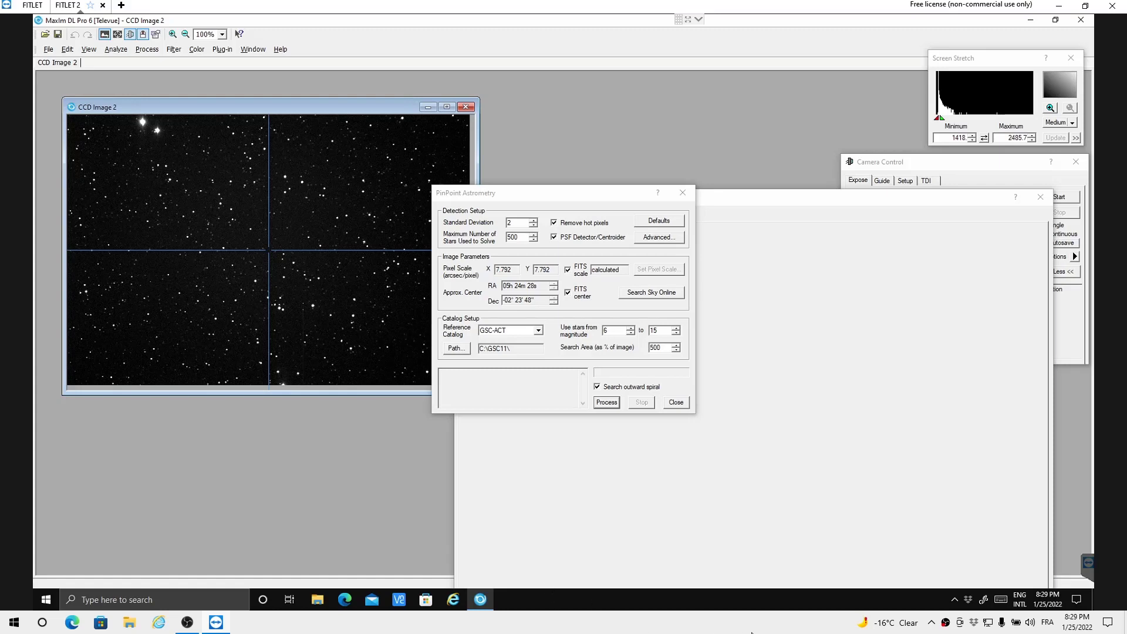
Step: Plate-solve CCD Image 2 by searching the sky online and processing the found center, and bring up the telescope controls
click(657, 299)
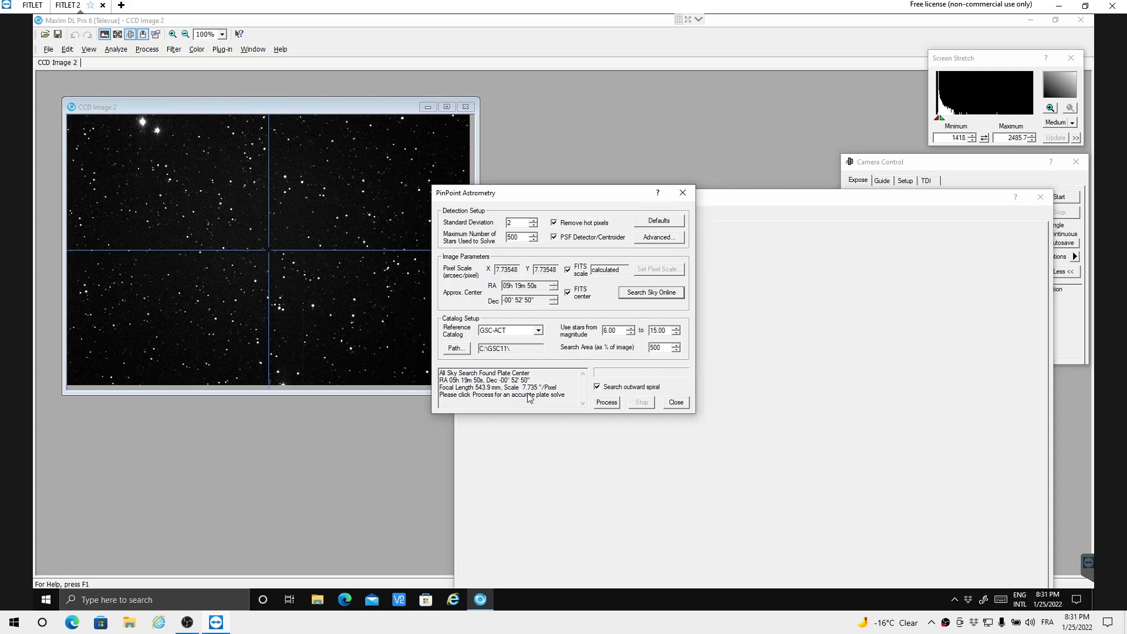
click(608, 405)
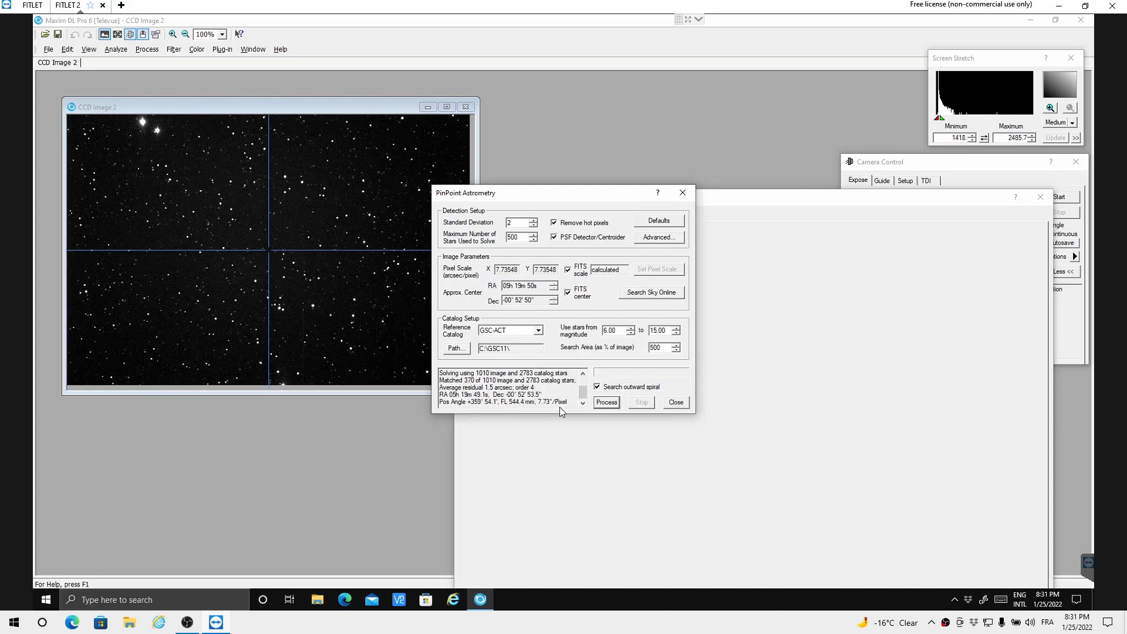
click(675, 401)
click(556, 217)
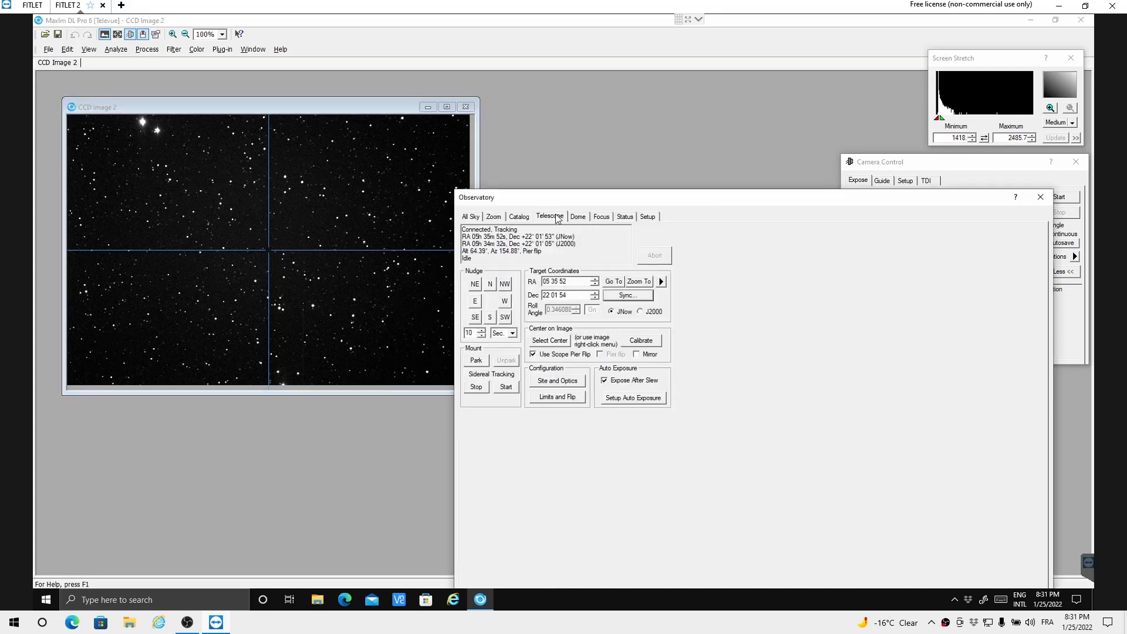
click(624, 298)
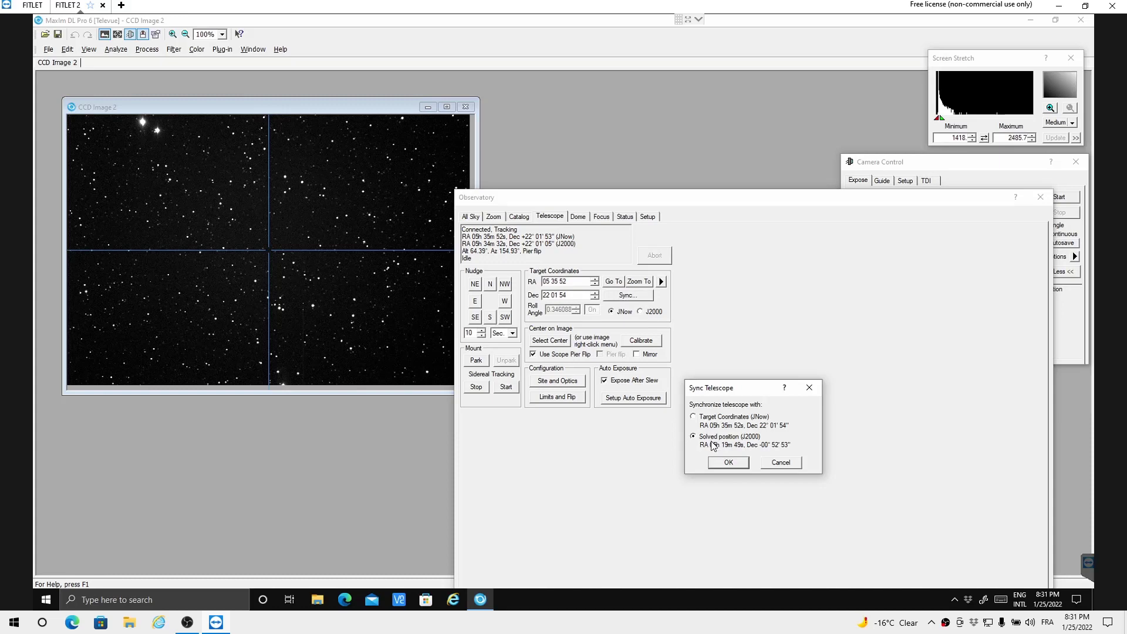
click(640, 316)
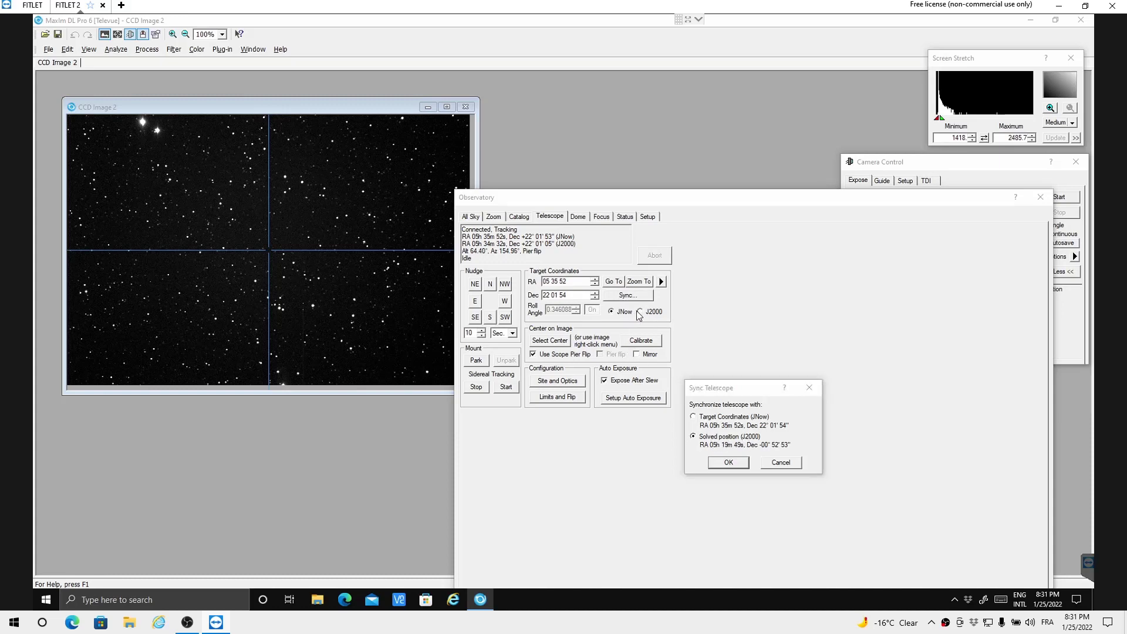
click(774, 462)
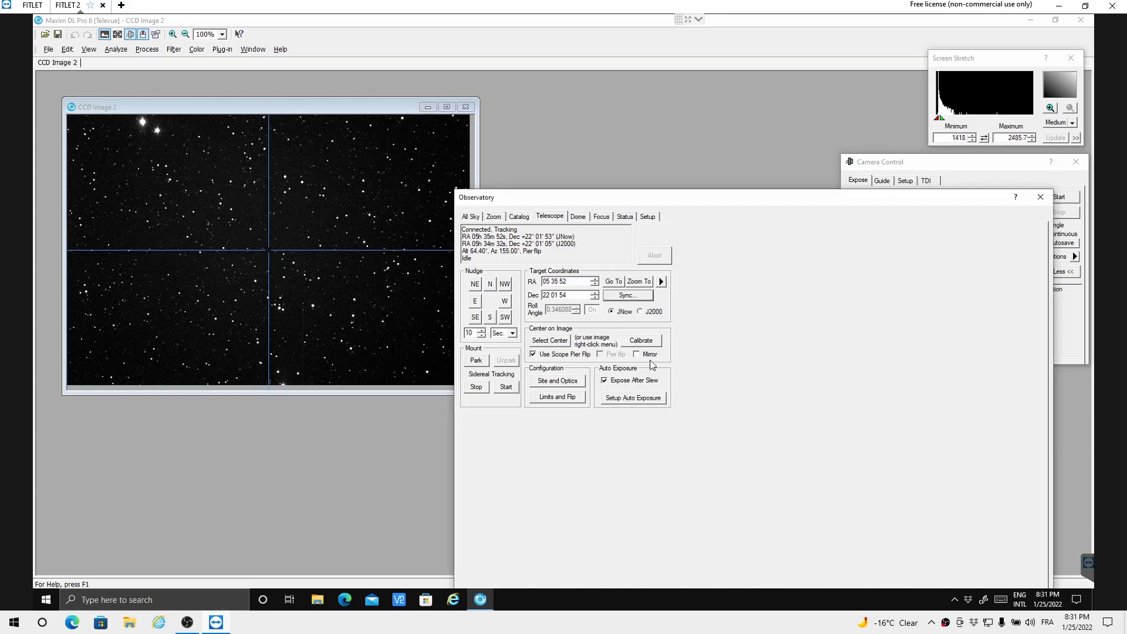
Step: Switch the target coordinates to J2000 and sync the telescope to the solved position
click(645, 314)
click(610, 297)
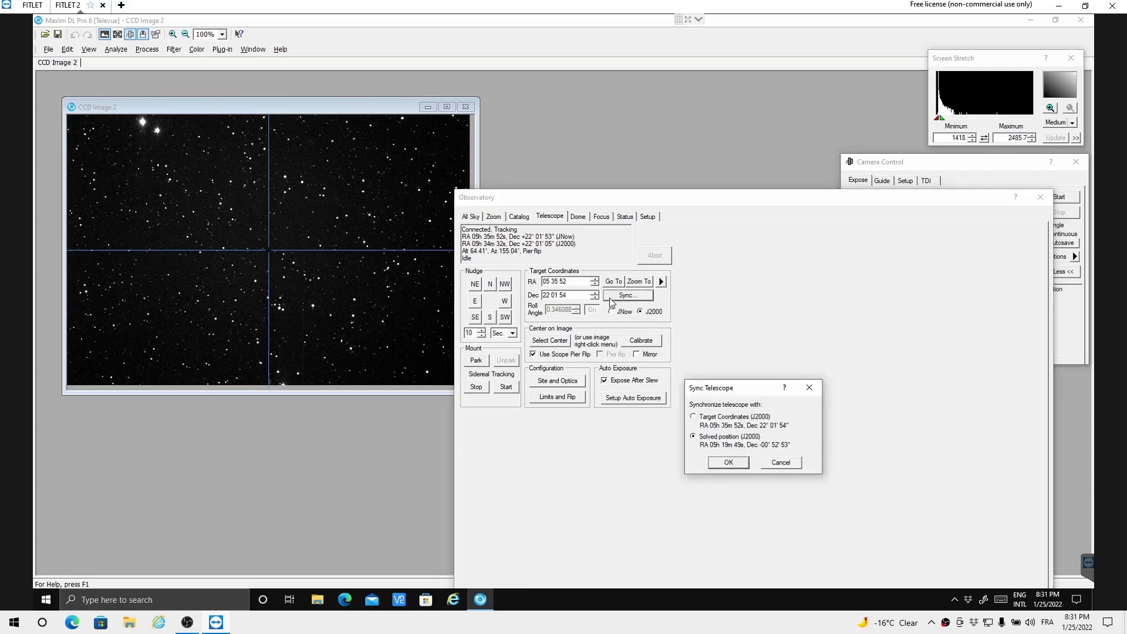
click(728, 462)
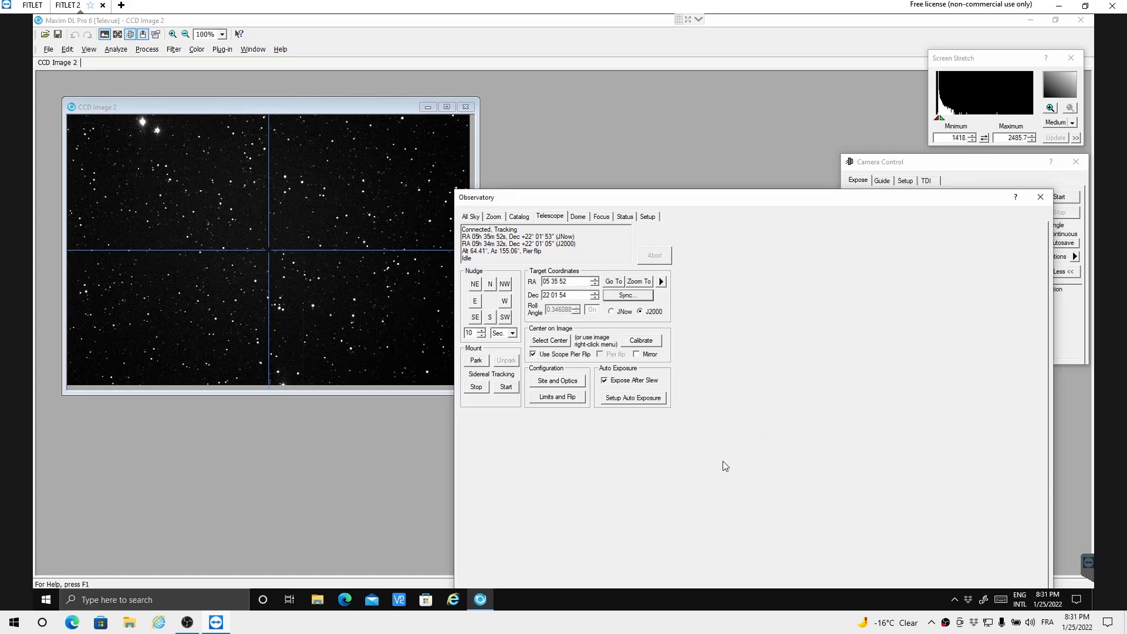
Step: Overlay the solved CCD image on the star chart at a 5° field of view
click(495, 217)
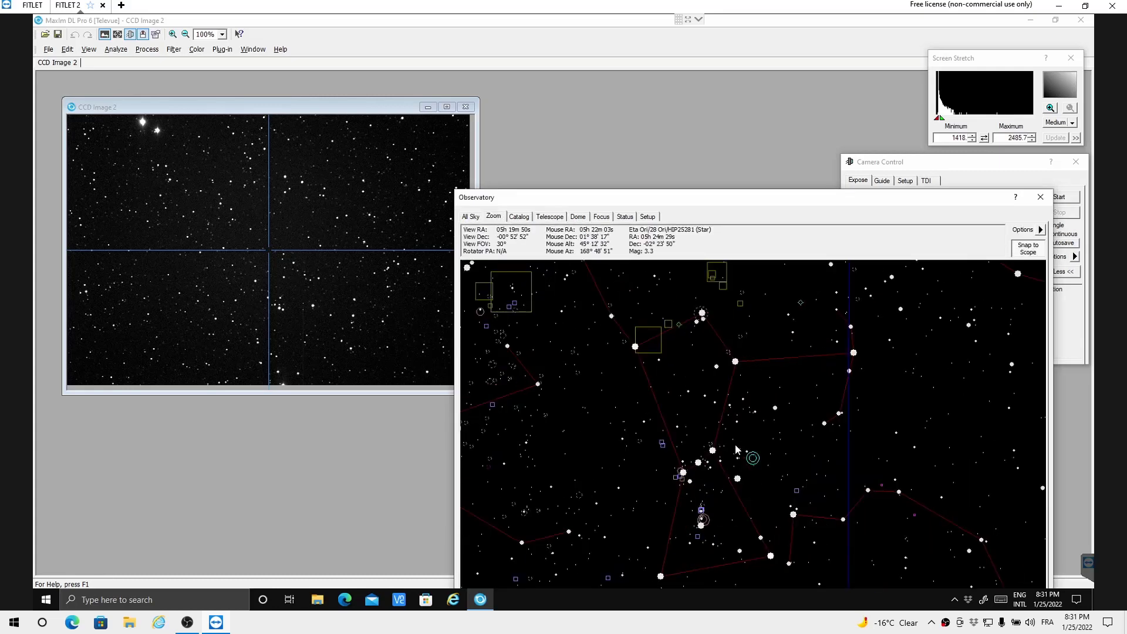
scroll(744, 464, up, 1)
scroll(780, 461, up, 2)
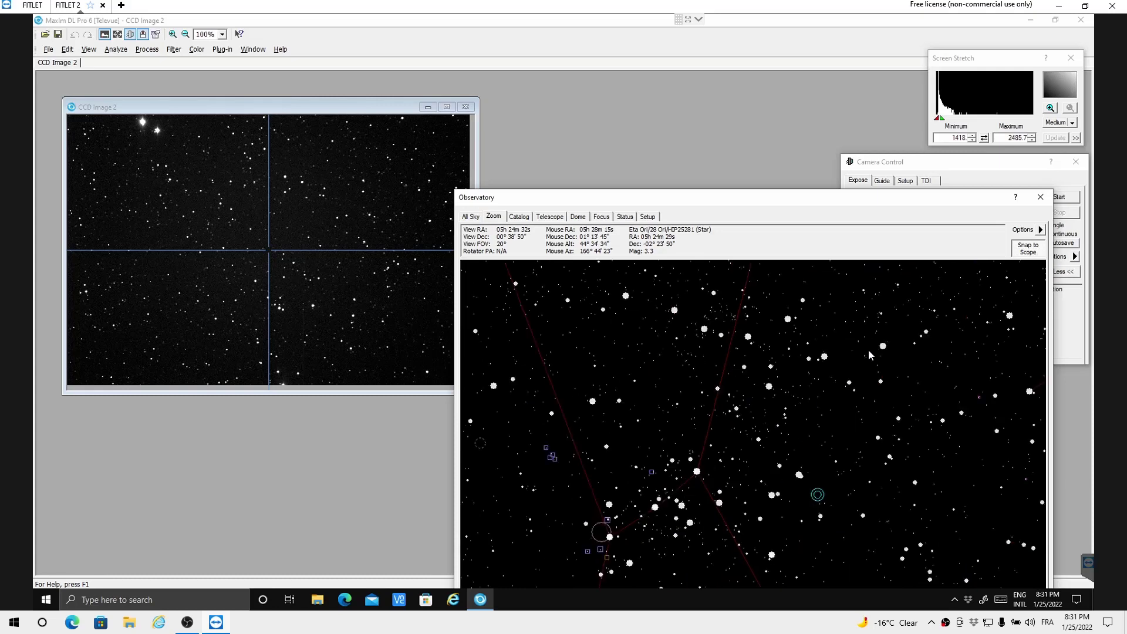
click(1041, 229)
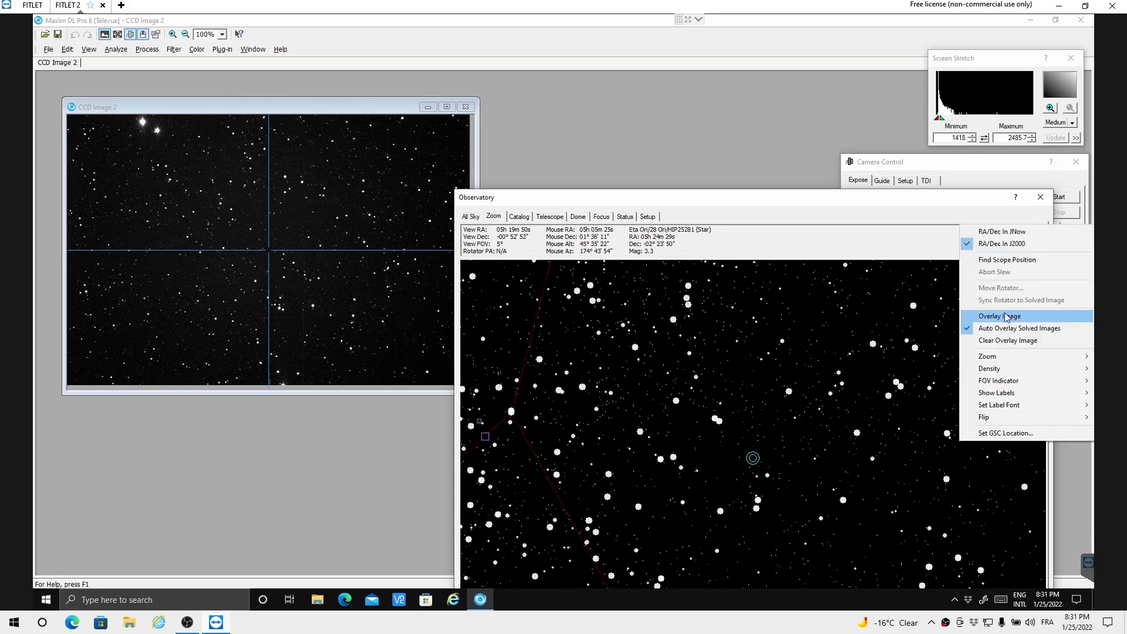
click(1005, 315)
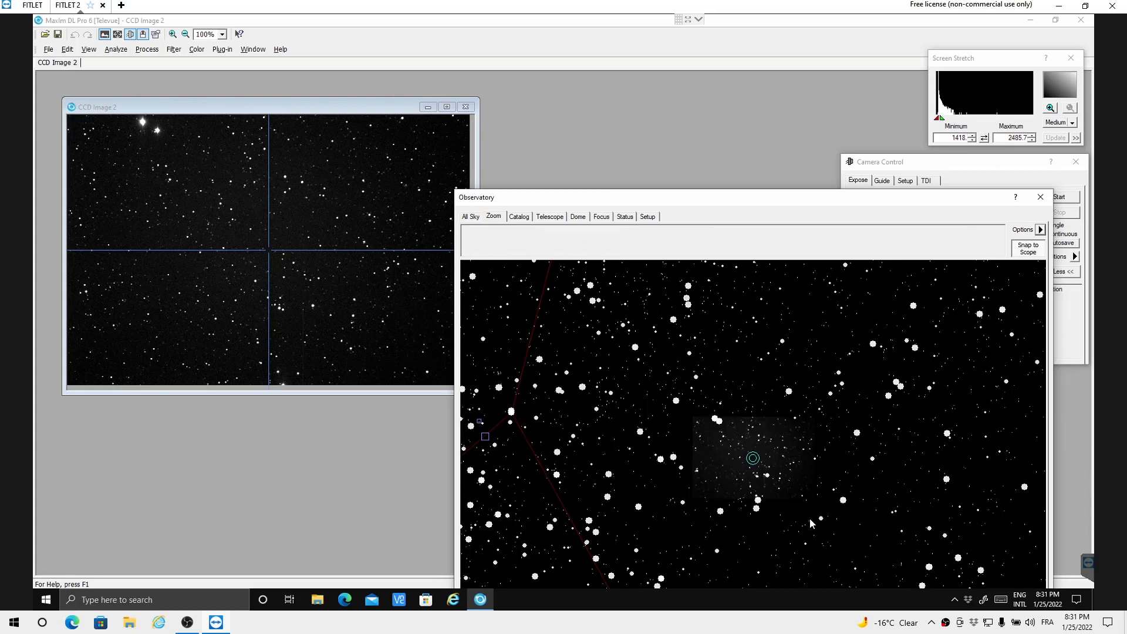
Step: Slew the telescope to Eta Ori from the star chart at a 20° field of view, and move the Observatory window off Camera Control
scroll(776, 496, down, 3)
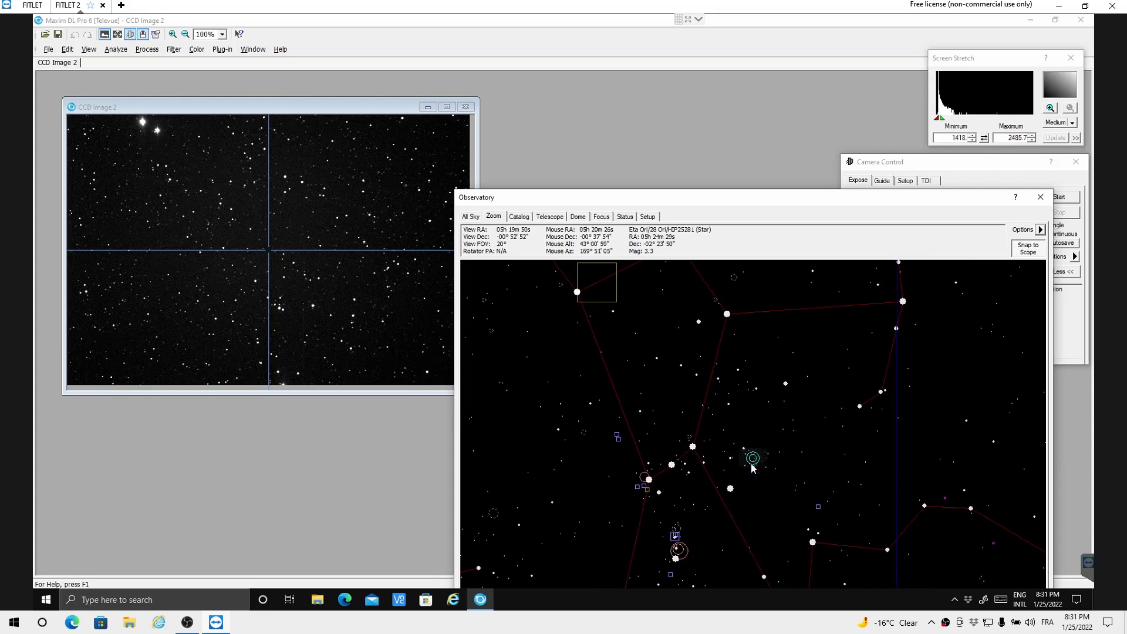
click(730, 488)
right_click(731, 490)
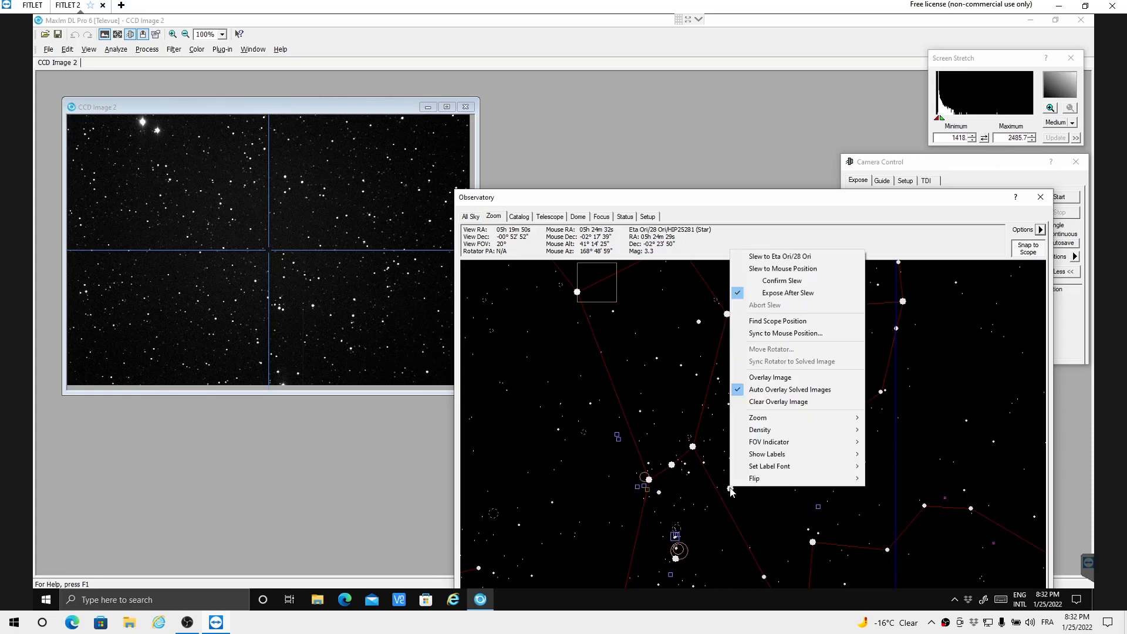
click(790, 260)
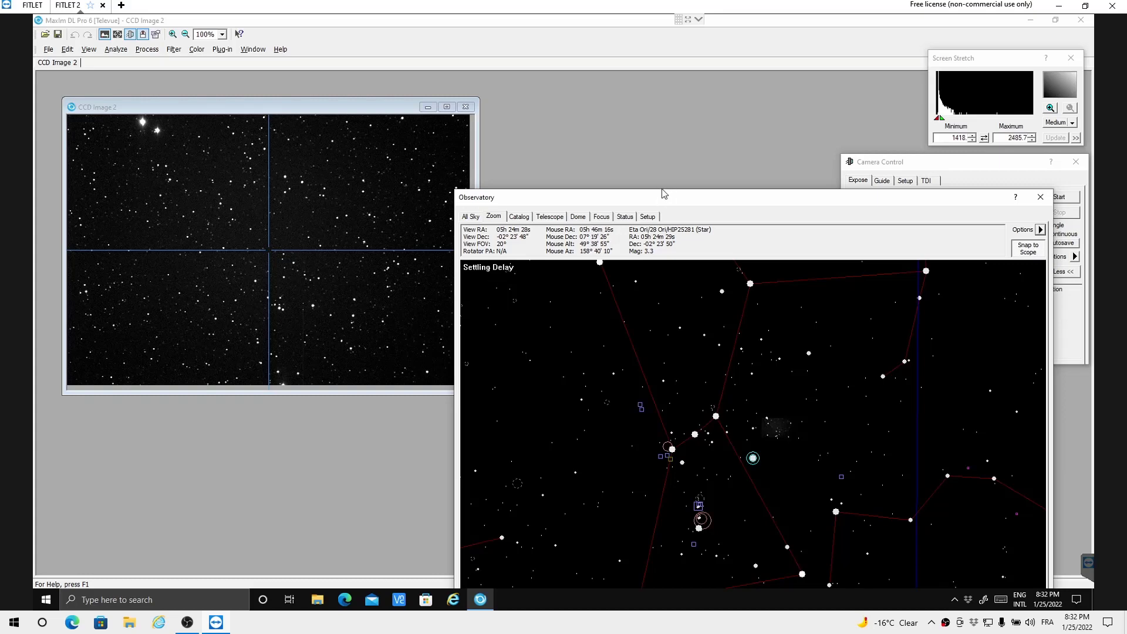
drag(664, 204, 696, 252)
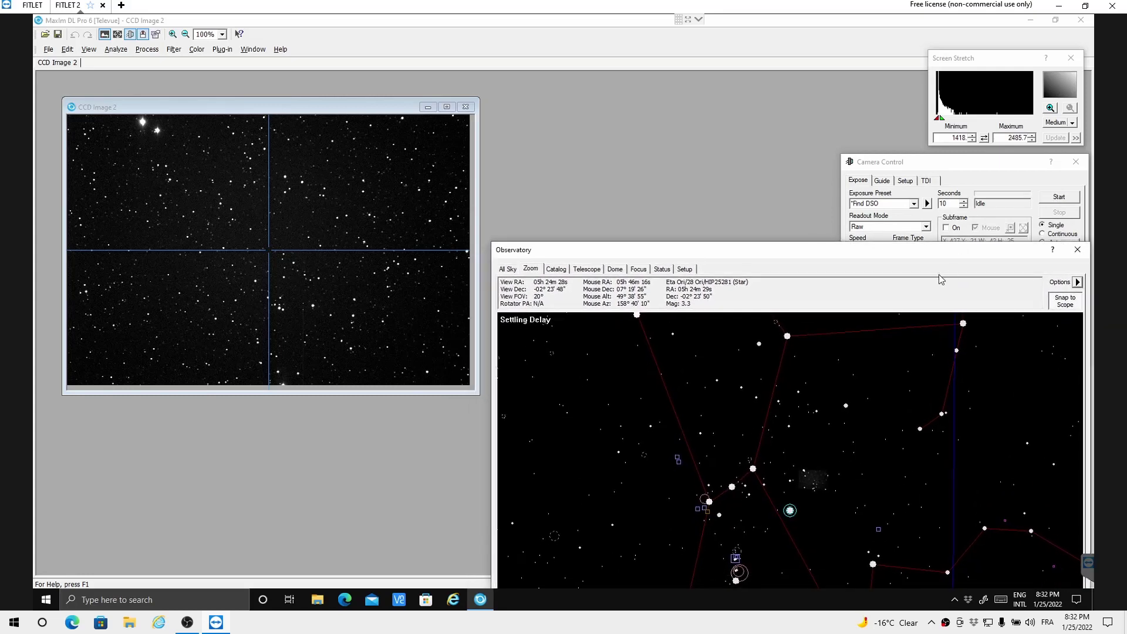
Step: Reposition the Observatory window to uncover Camera Control, and check the nominal center coordinates in the FITS header of CCD Image 4
drag(932, 258, 950, 298)
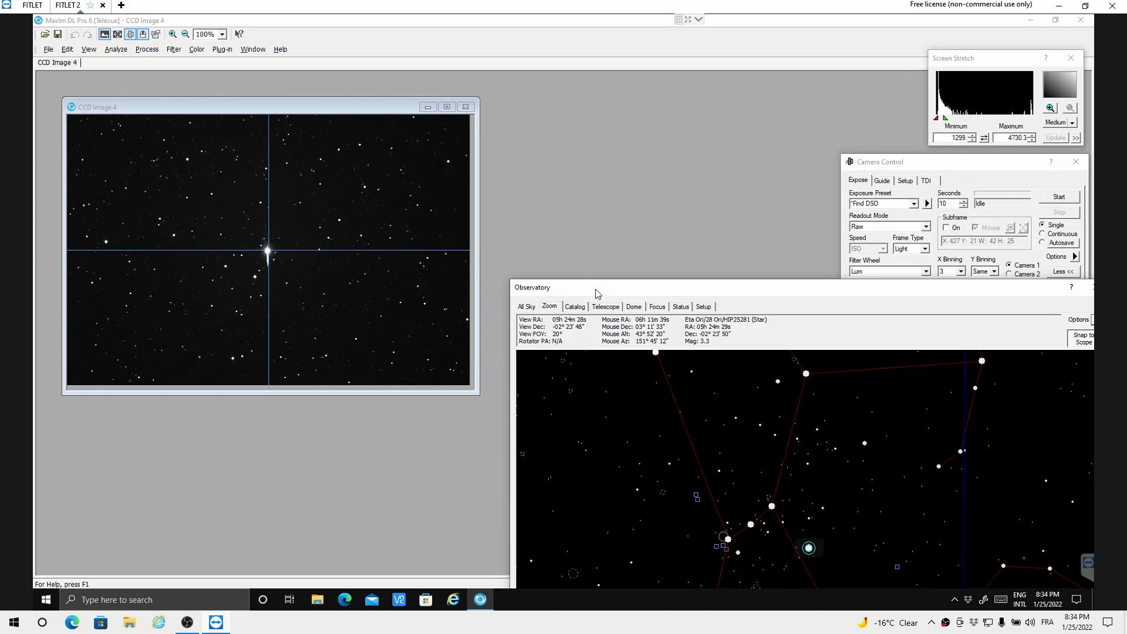
drag(597, 294, 540, 275)
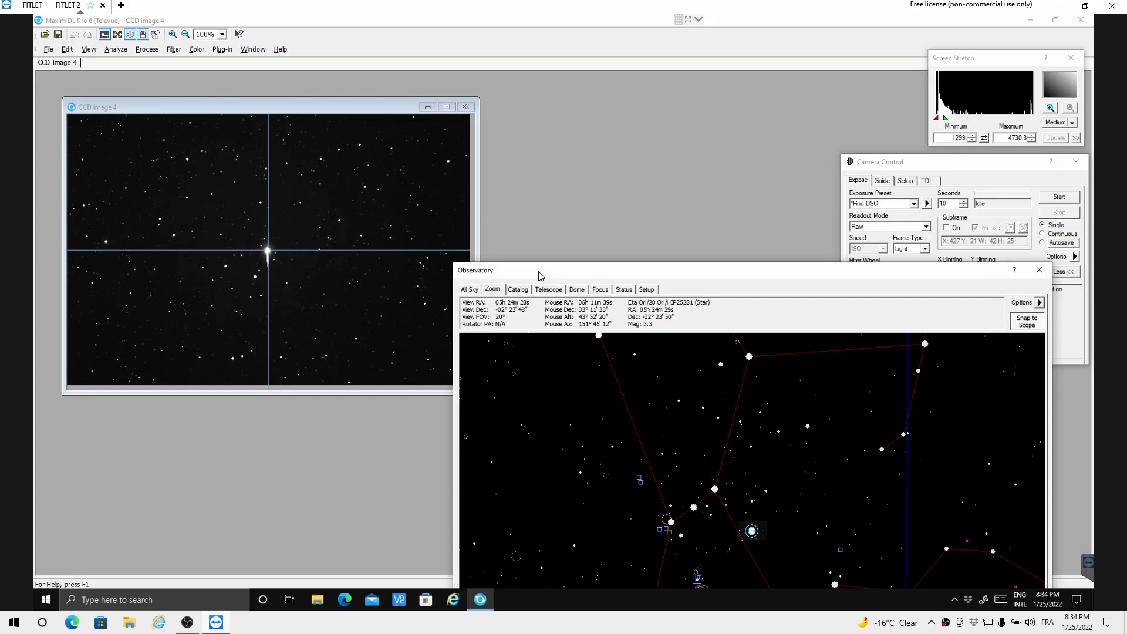
click(155, 36)
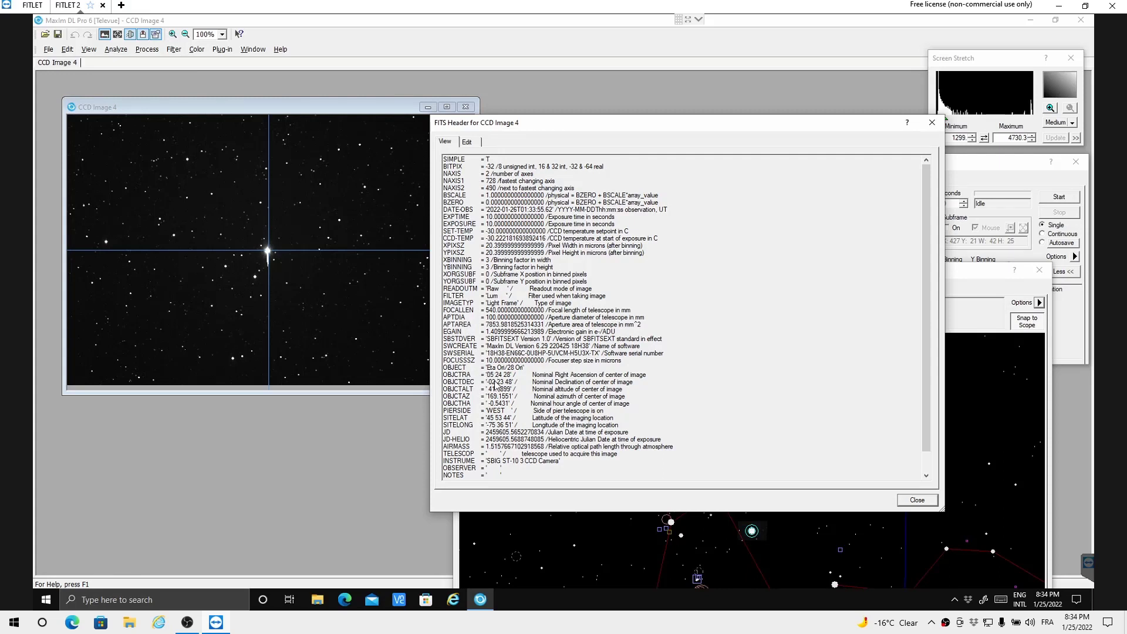
click(931, 122)
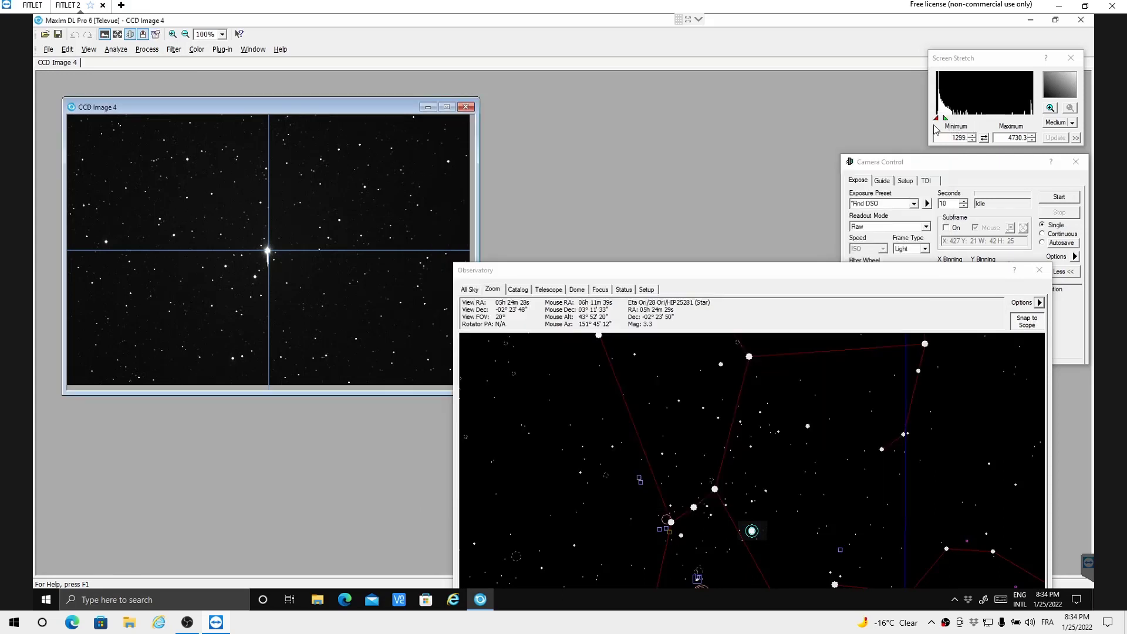
Step: Plate-solve CCD Image 4 with PinPoint Astrometry by searching the sky online and processing the found plate center
click(115, 49)
click(123, 69)
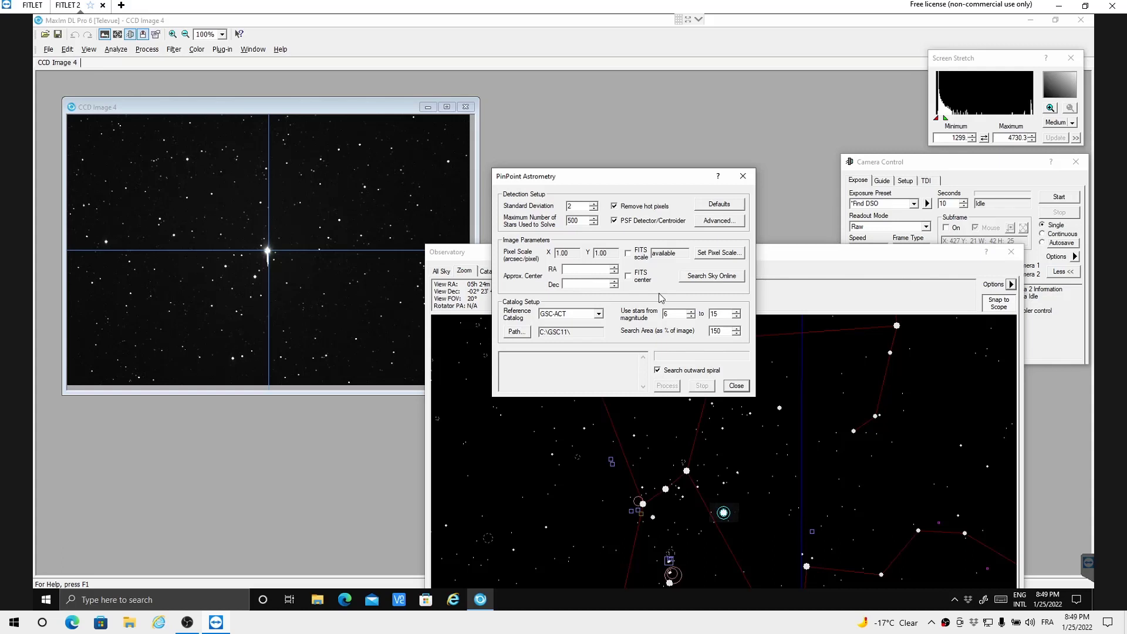
click(707, 280)
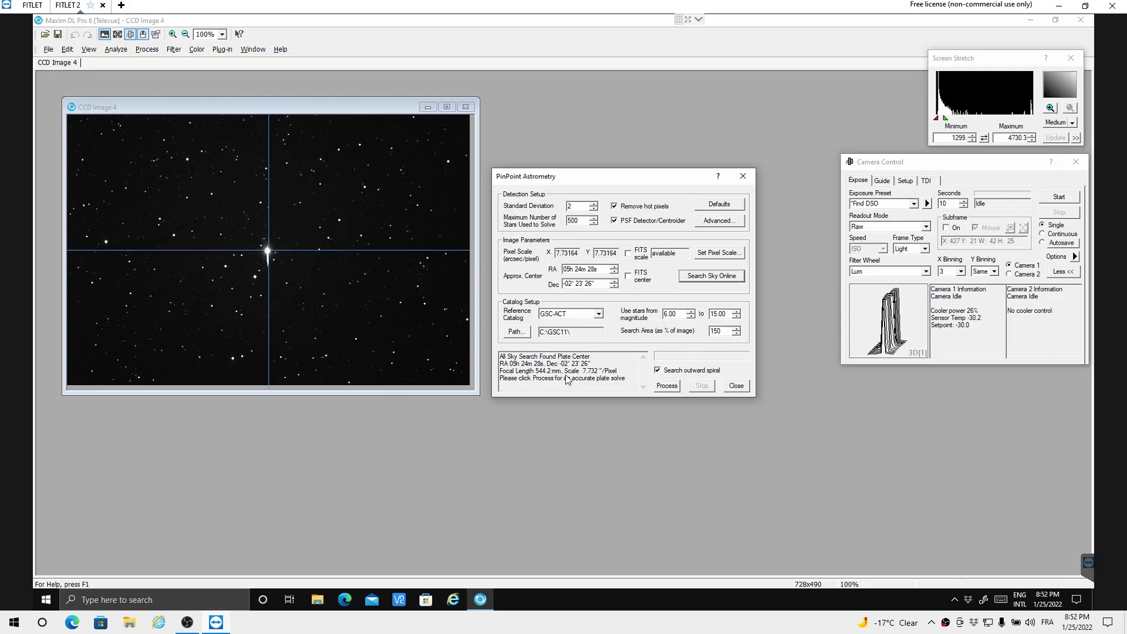
click(670, 389)
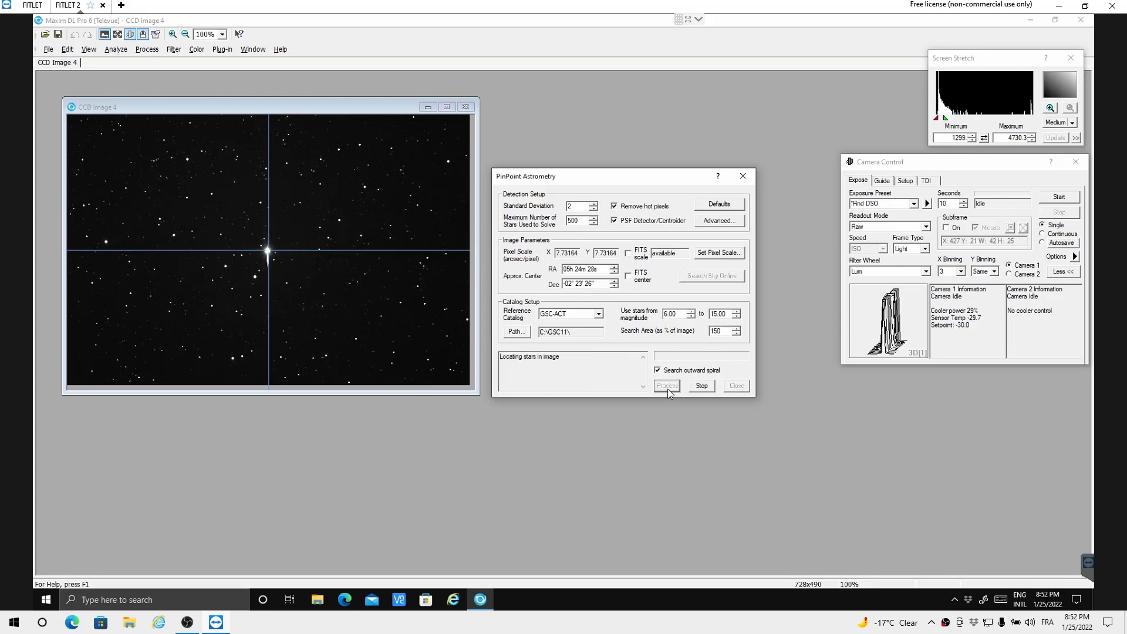